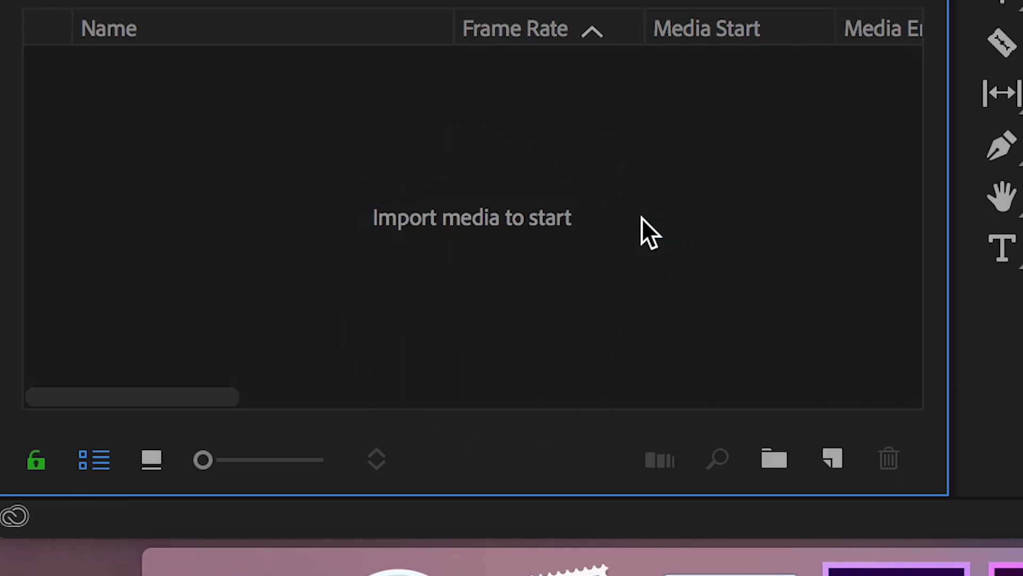
Import the clip 125_2083.MXF and create a new sequence named Teleport from the custom 1080 preset.
click(802, 451)
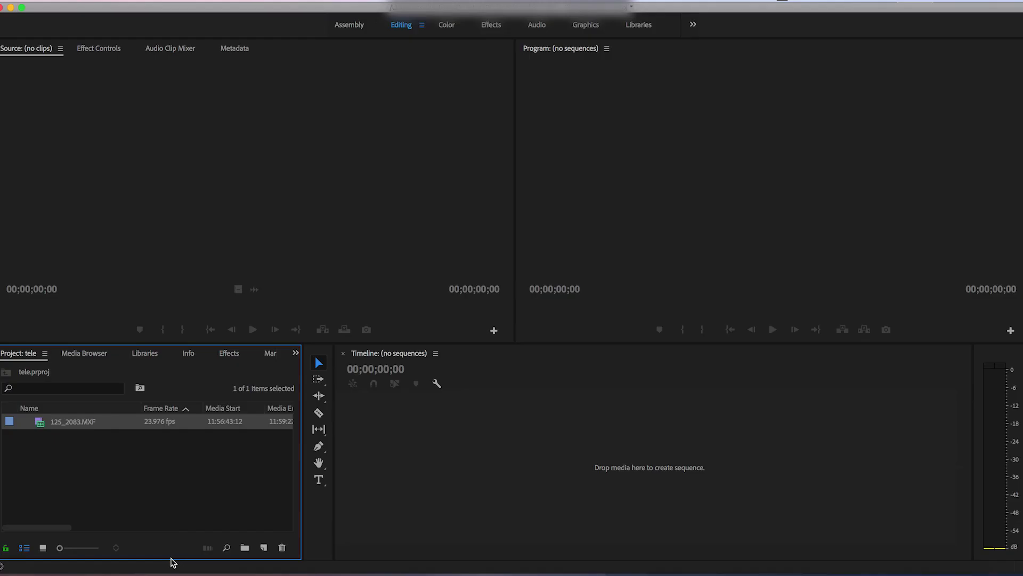
click(189, 472)
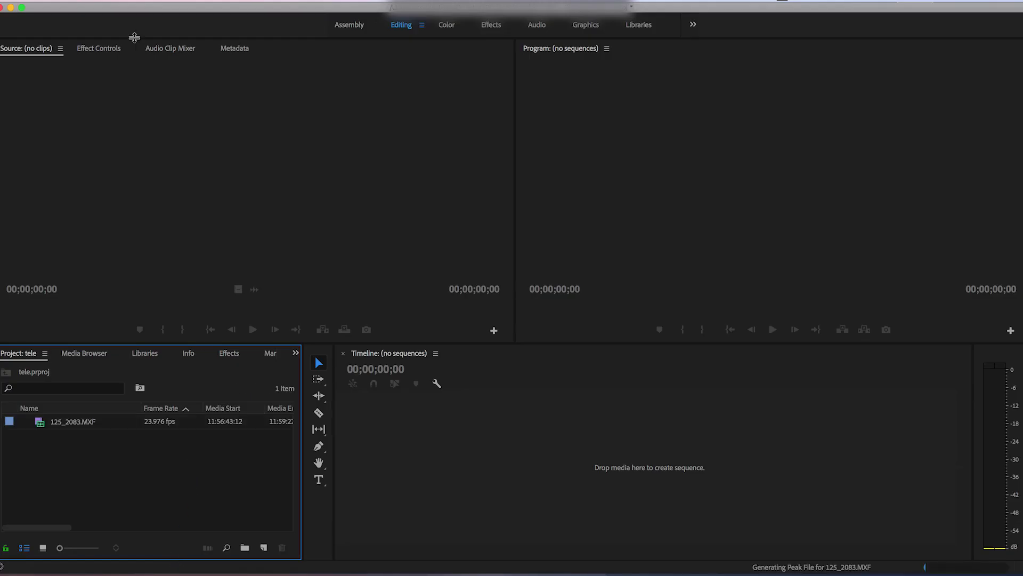
click(128, 13)
mouse_move(184, 51)
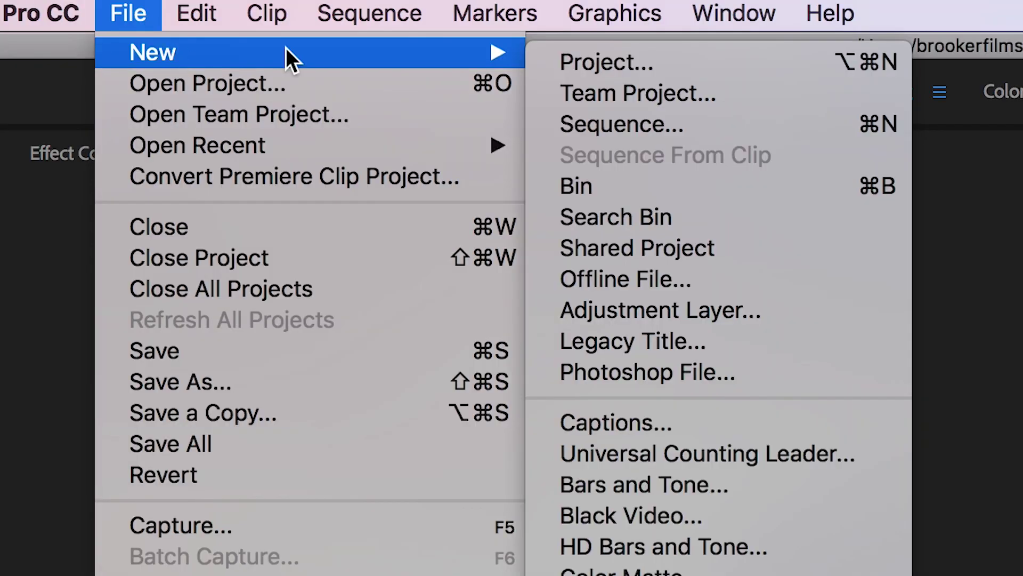
click(751, 128)
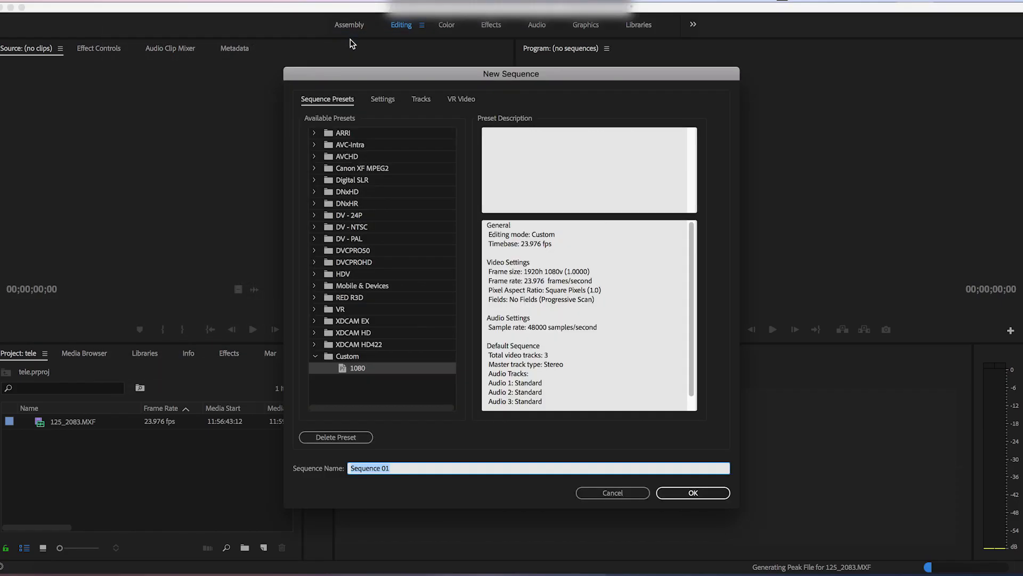
text(Teleport)
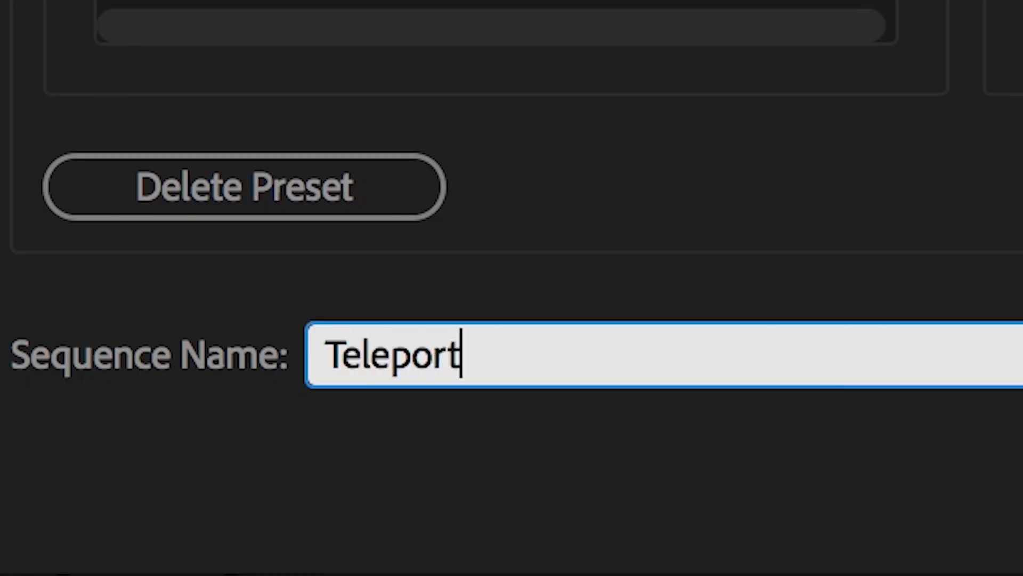
key(Return)
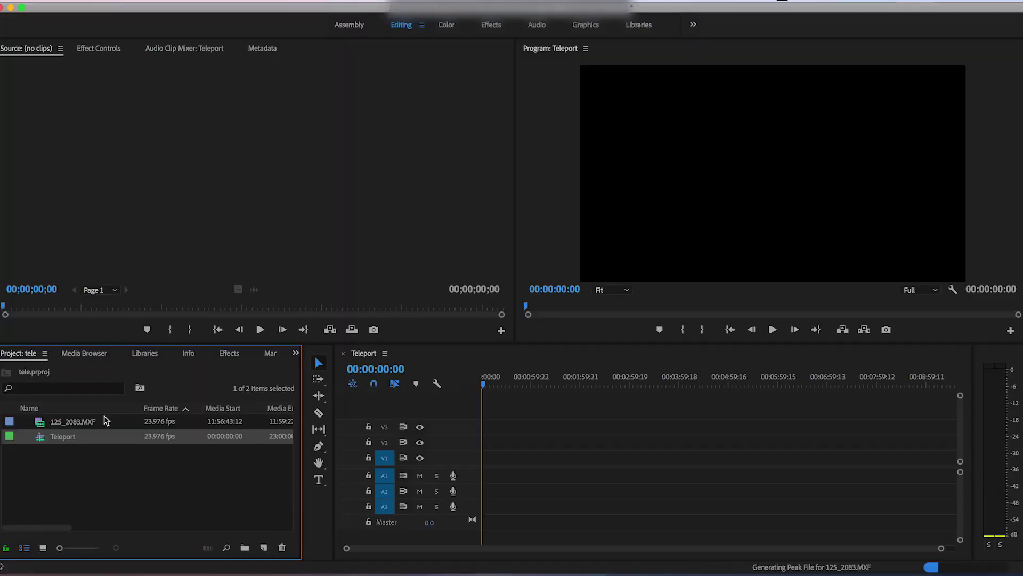
Place 125_2083.MXF at the start of video track V1, keeping the existing sequence settings.
drag(104, 420, 482, 460)
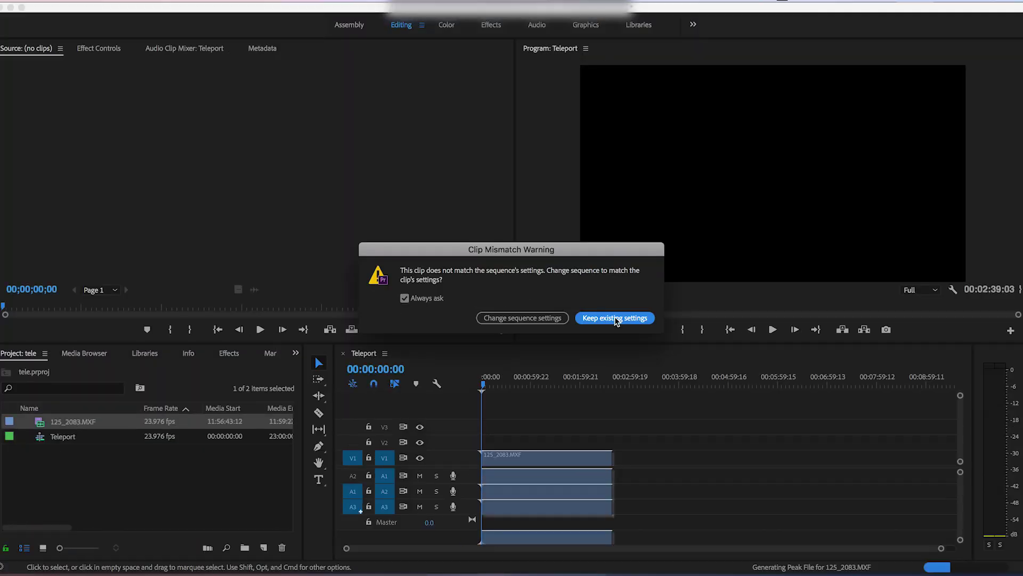
click(617, 317)
key(backslash)
Split the clip at 00:00:10:10 to separate the shot of the empty field.
click(551, 379)
key(super+k)
key(minus)
key(minus)
key(minus)
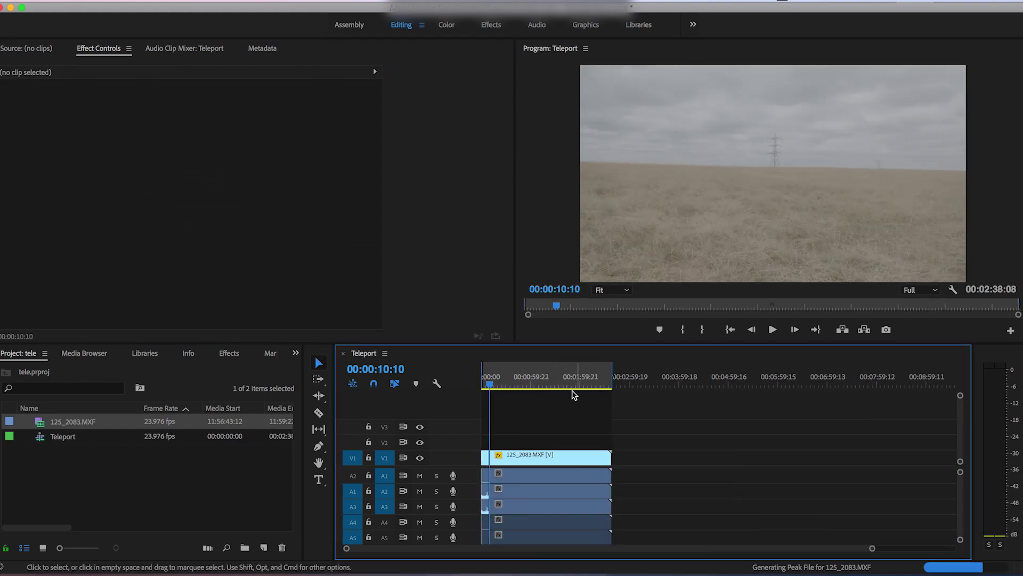
Scrub through the footage to locate the start of the man's jump.
click(575, 394)
key(equal)
key(equal)
key(equal)
key(minus)
drag(586, 386, 636, 384)
key(minus)
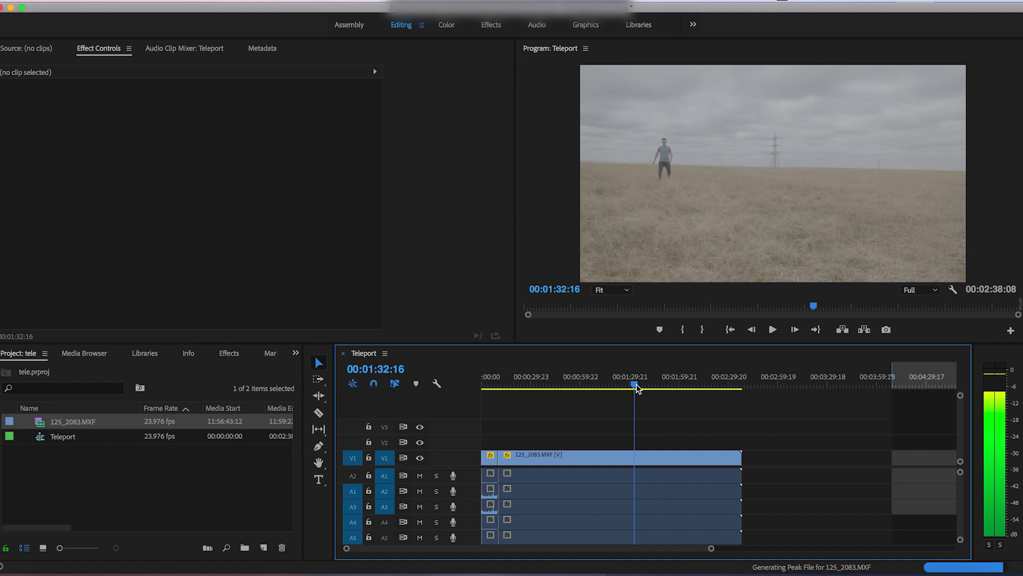
Unlink the audio from all clips in the sequence and delete every audio portion.
drag(694, 430, 487, 506)
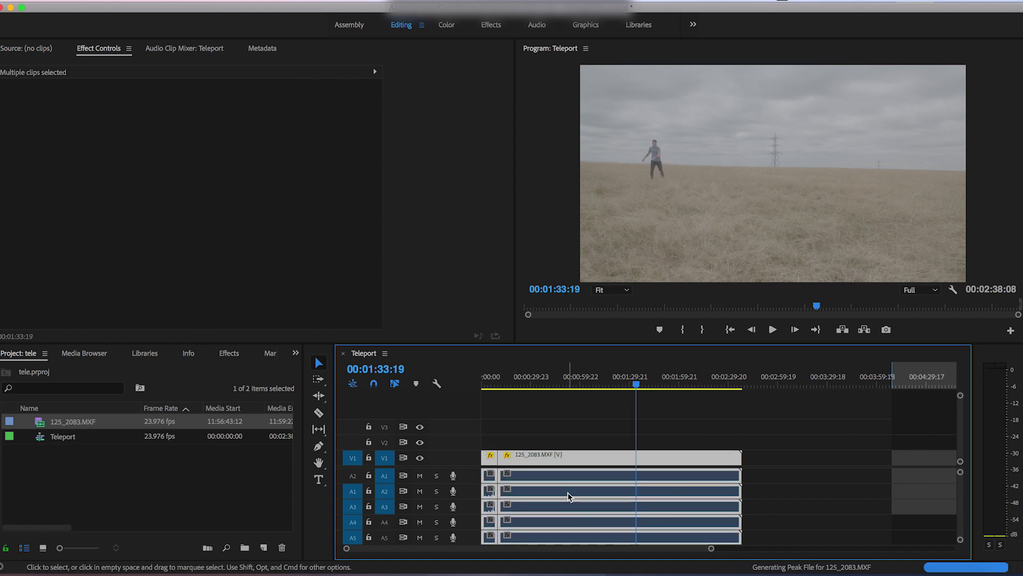
right_click(567, 491)
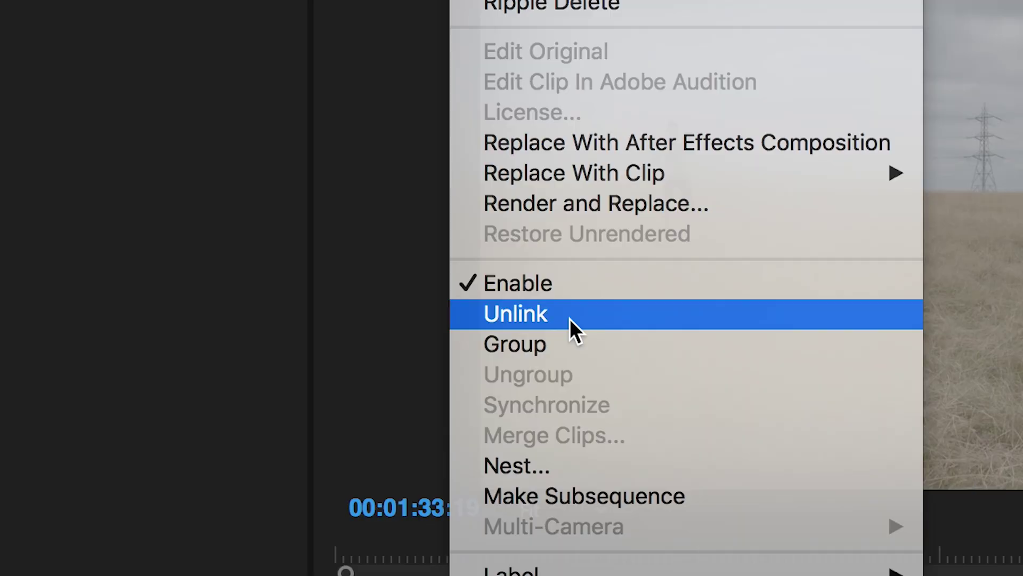
click(569, 320)
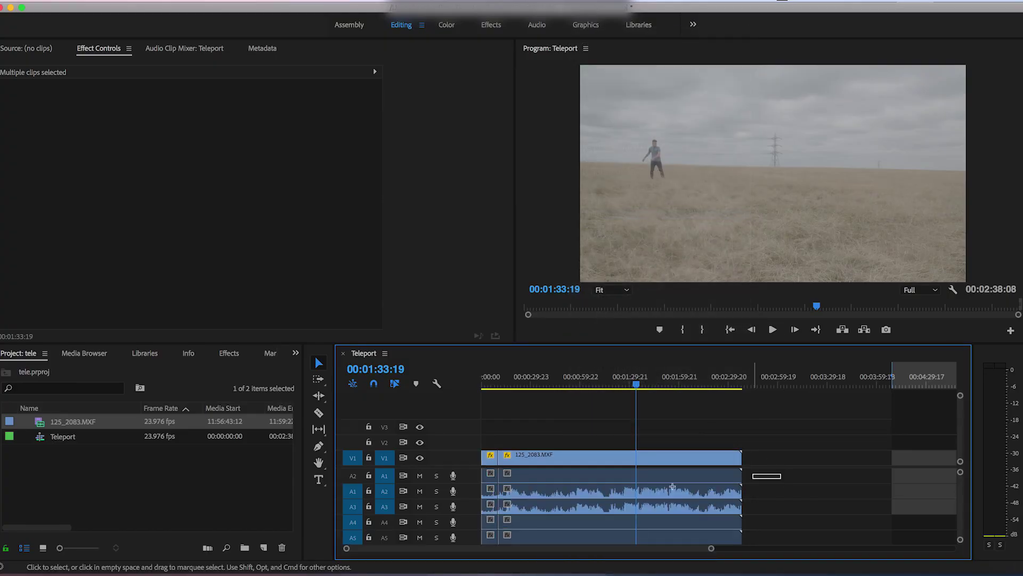
drag(753, 478, 507, 538)
key(Delete)
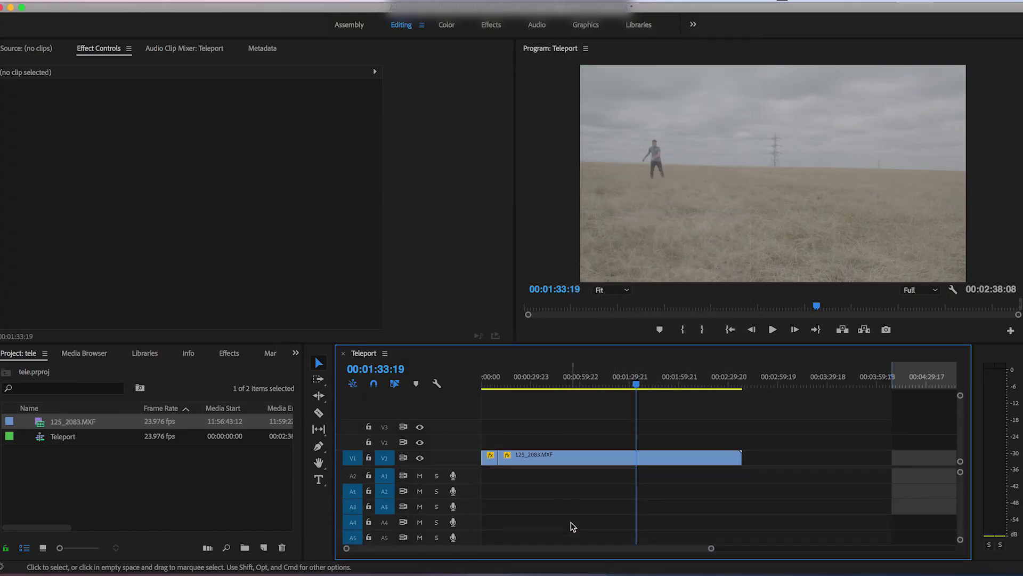
Split the video at 00:01:33:19 and delete the section between the empty-field clip and this cut.
key(c)
click(636, 459)
key(v)
click(619, 460)
key(Delete)
Cut out the jump and landing sections and place them back to back at the start of track V2, above the empty-field clip.
key(space)
key(space)
key(c)
drag(637, 458, 482, 442)
drag(735, 385, 721, 385)
key(space)
key(space)
key(c)
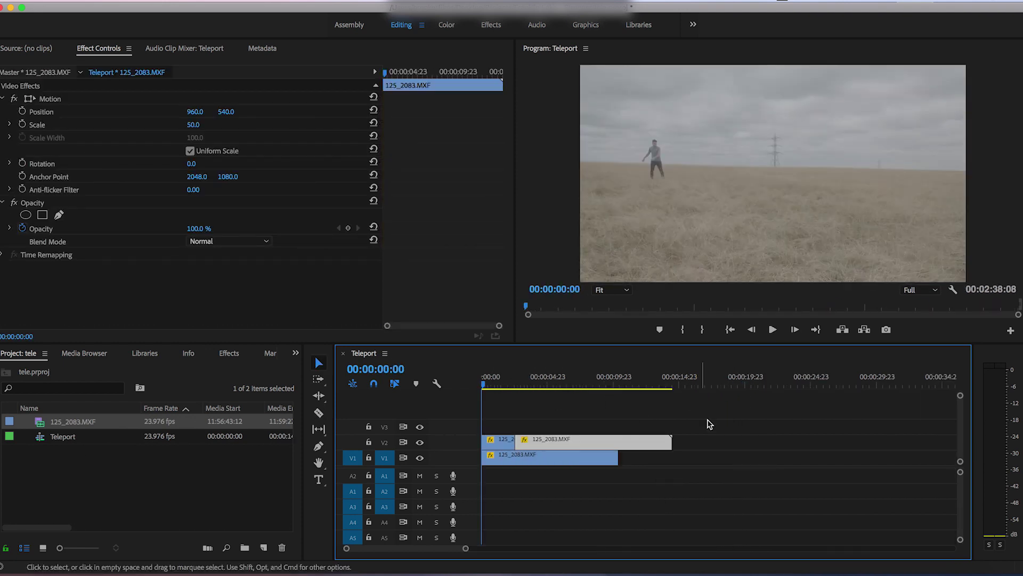
Play the sequence from the start and cut the first V2 clip while the man is in mid-air.
key(space)
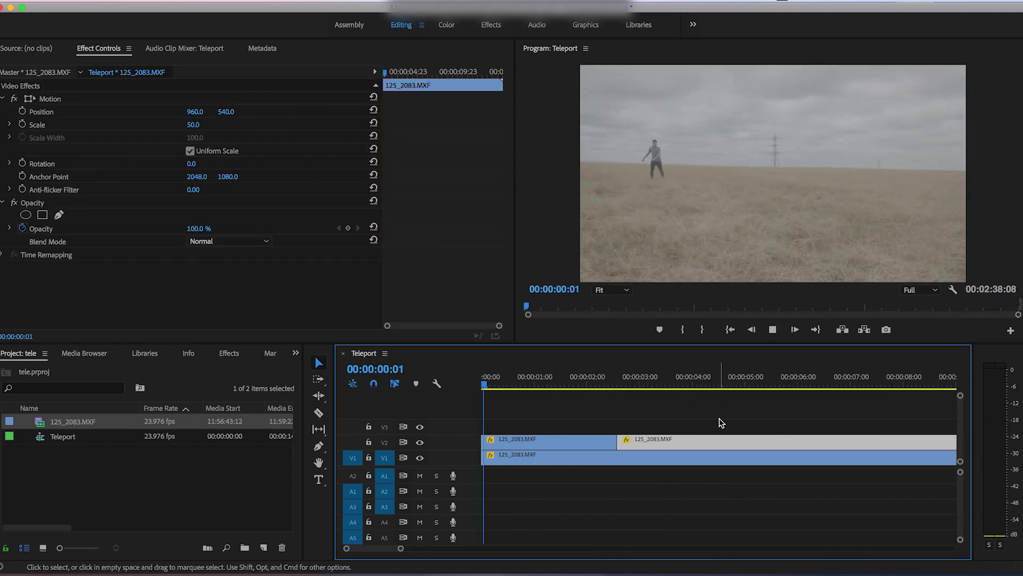
key(space)
key(Right)
key(Right)
key(Right)
key(c)
click(568, 442)
Delete the rest of the jump after the cut and move the landing clip on V2 close behind the jump clip.
key(v)
click(574, 442)
key(Delete)
key(Right)
drag(660, 439, 614, 438)
Cut the landing clip on V2 at 00:00:02:06 and delete its opening section.
click(586, 380)
drag(587, 379, 600, 384)
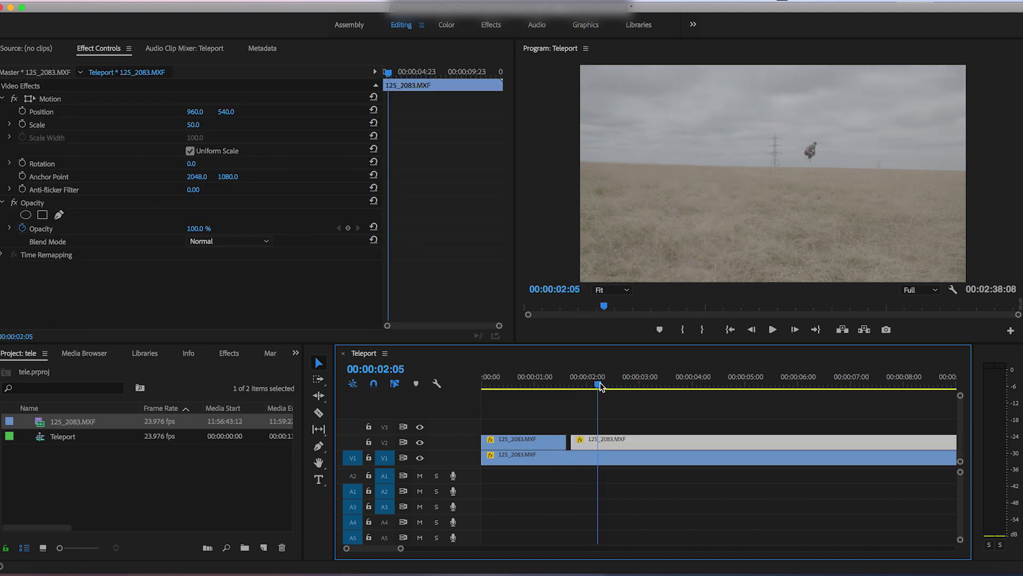
drag(601, 383, 602, 383)
key(c)
click(601, 443)
key(v)
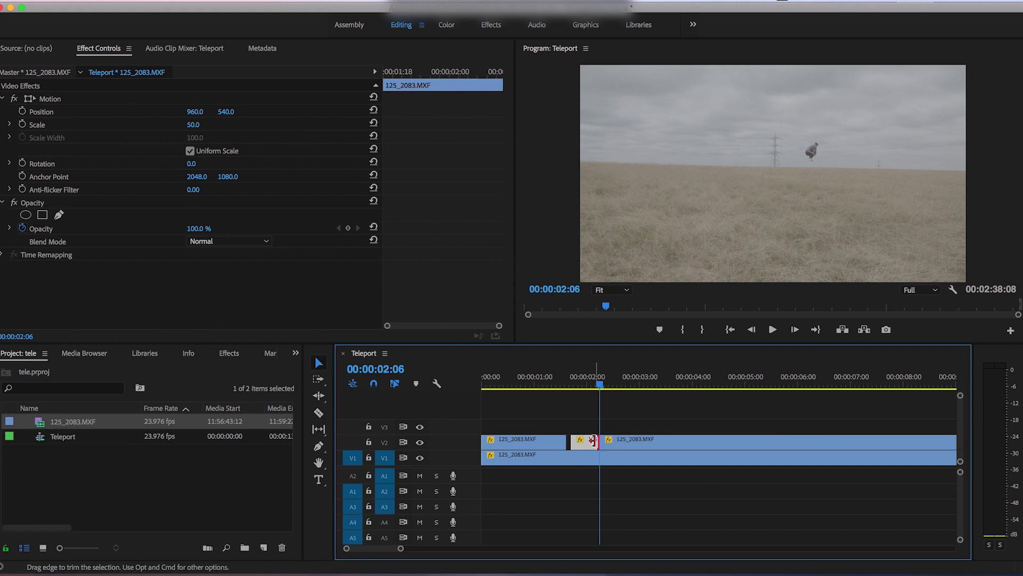
click(586, 431)
Move the landing clip on V2 to start at 00:00:01:16, leaving a short gap after the jump clip, and play the result.
click(555, 385)
key(Right)
key(Right)
key(Right)
key(Right)
key(Right)
key(Right)
key(Right)
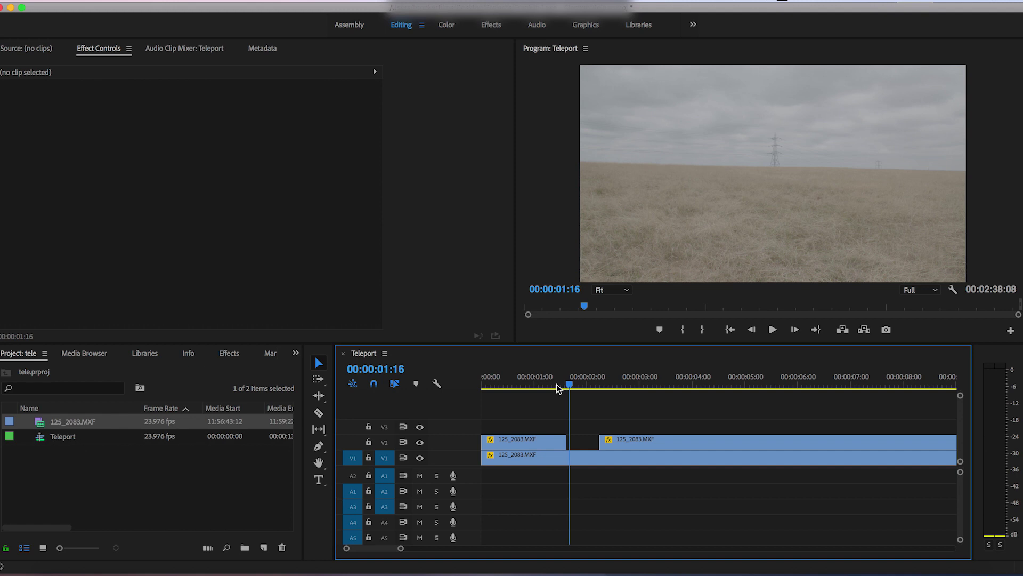
drag(640, 445, 615, 444)
drag(578, 383, 464, 388)
key(space)
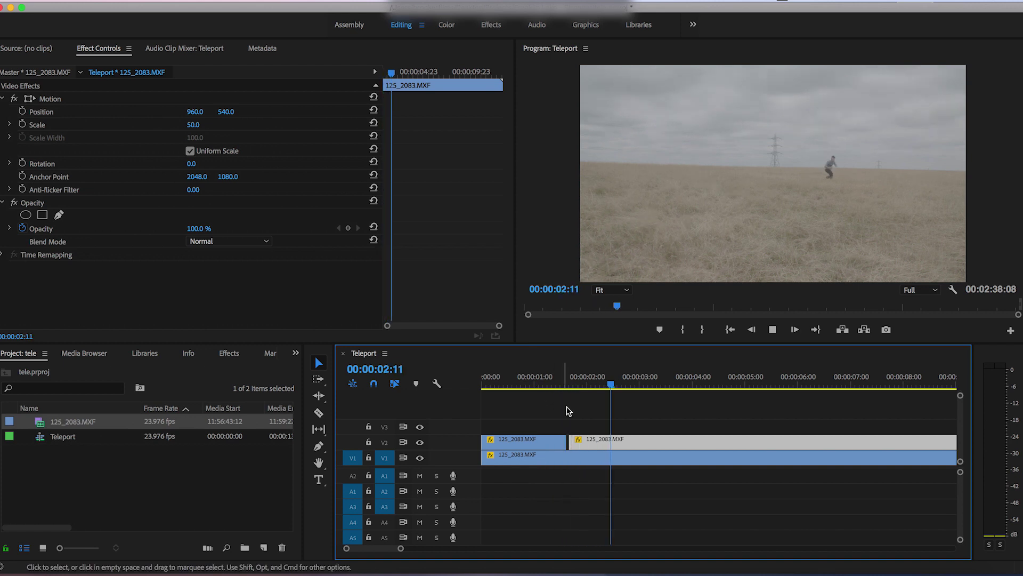
Add an elliptical opacity mask to the jump clip on V2 and position it around the man.
drag(602, 380, 497, 383)
click(542, 440)
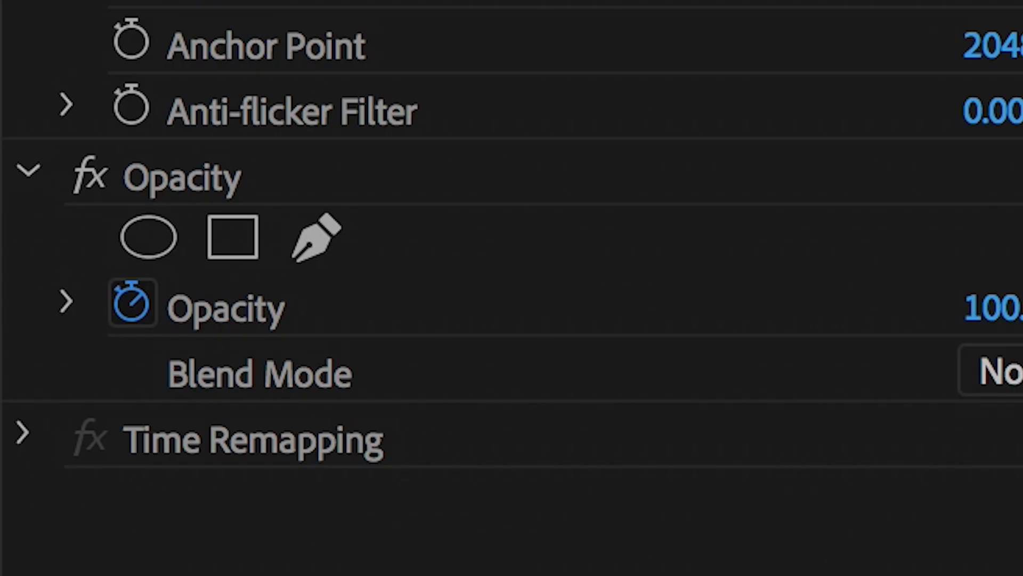
click(156, 236)
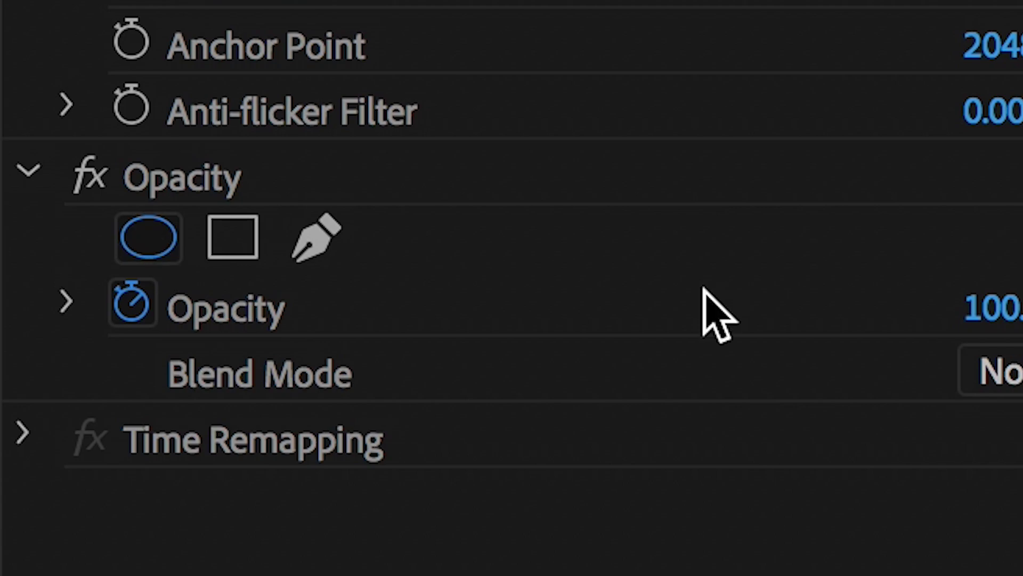
drag(772, 147, 655, 137)
drag(711, 164, 747, 165)
Enlarge the jump clip's mask so the man stays inside it throughout the jump and set its feather to 60.
click(531, 379)
drag(532, 377, 542, 378)
drag(697, 179, 769, 166)
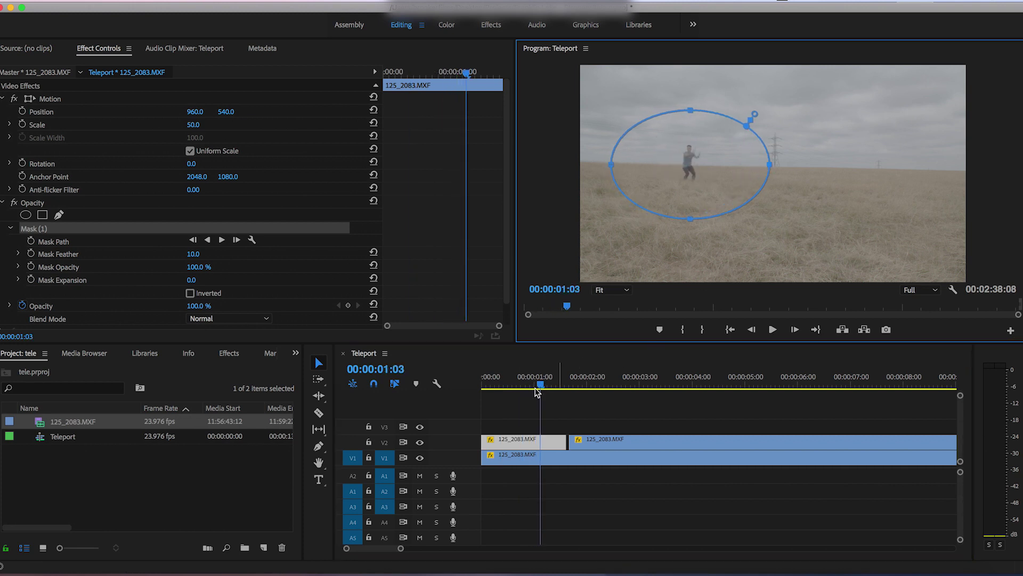
drag(547, 385, 558, 384)
drag(693, 111, 694, 103)
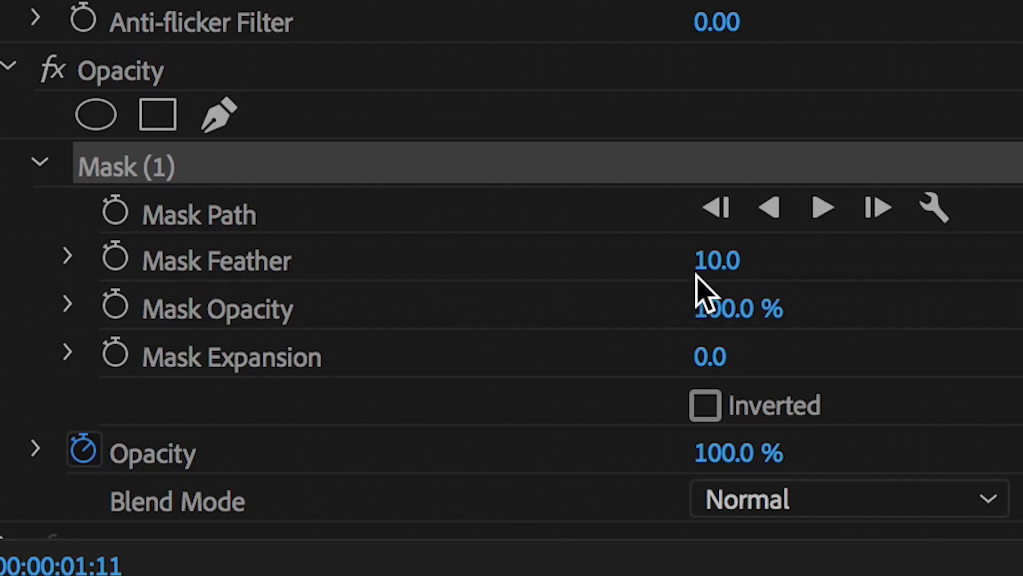
drag(188, 255, 203, 256)
Cut the clips on V1 and V2 just after 00:00:04:00 and delete everything beyond the cut.
key(Home)
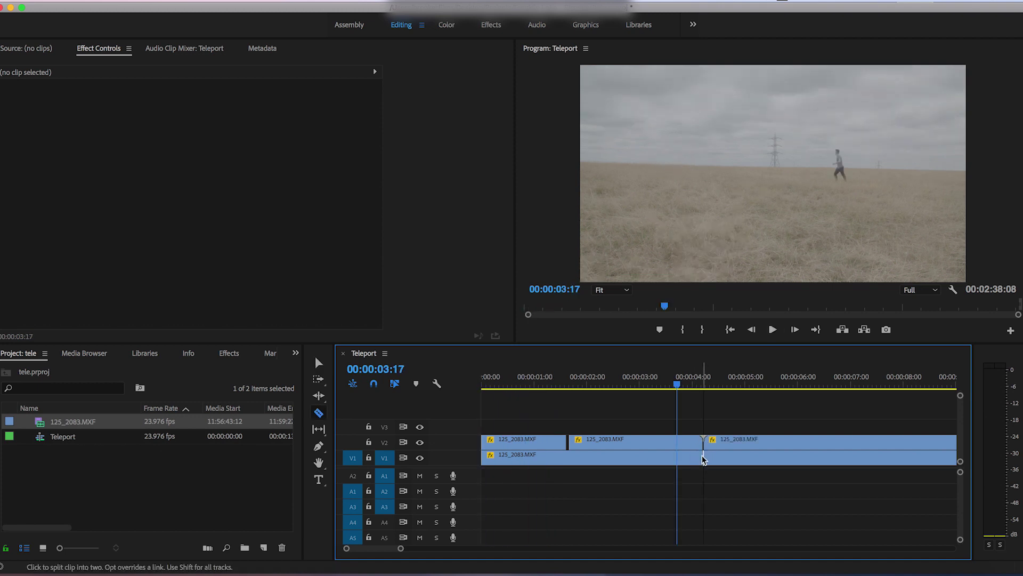
click(703, 457)
key(v)
drag(734, 427, 792, 496)
key(Delete)
Mask the man in the landing clip with an enlarged elliptical opacity mask, increase its feather and play the sequence.
click(656, 442)
drag(656, 385, 593, 385)
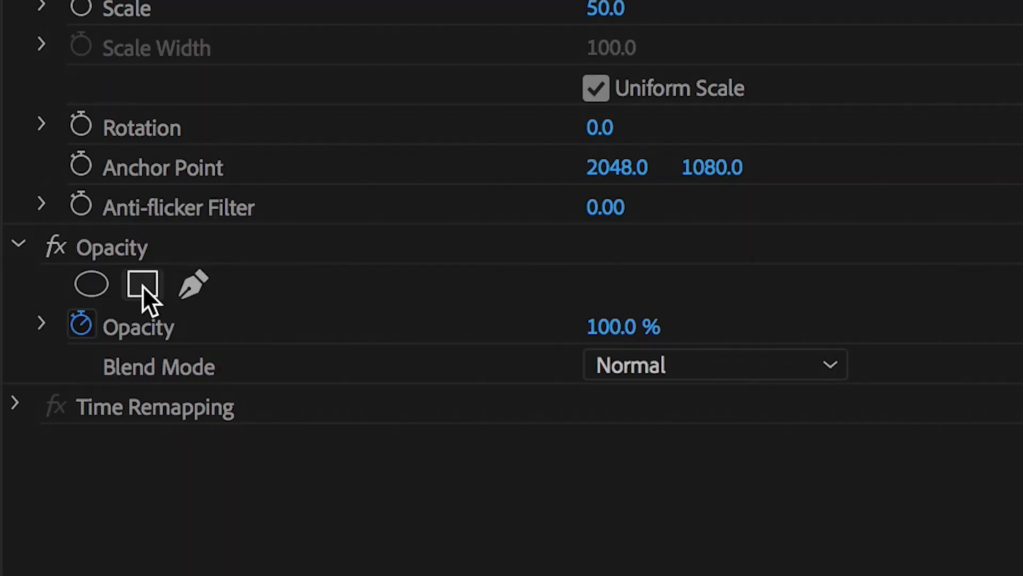
click(42, 215)
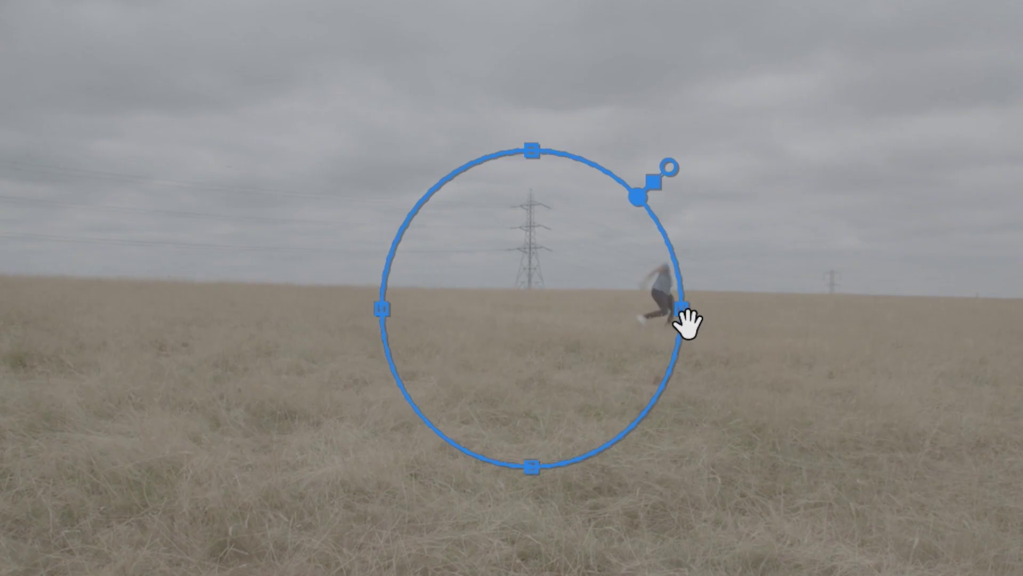
mouse_move(685, 322)
mouse_down()
mouse_move(663, 304)
mouse_move(678, 302)
mouse_up()
drag(718, 423, 718, 468)
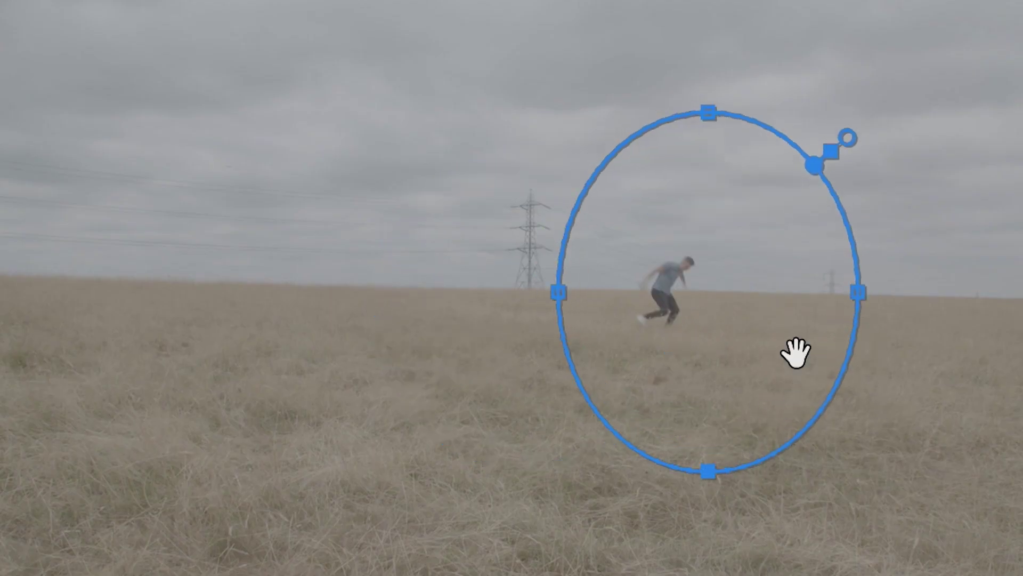
drag(860, 302, 901, 302)
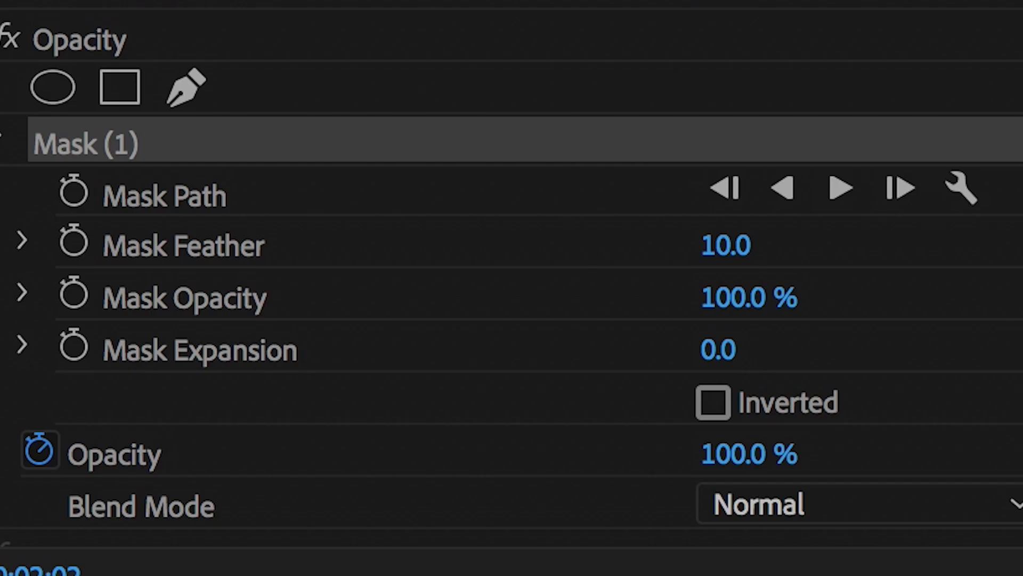
drag(728, 246, 738, 247)
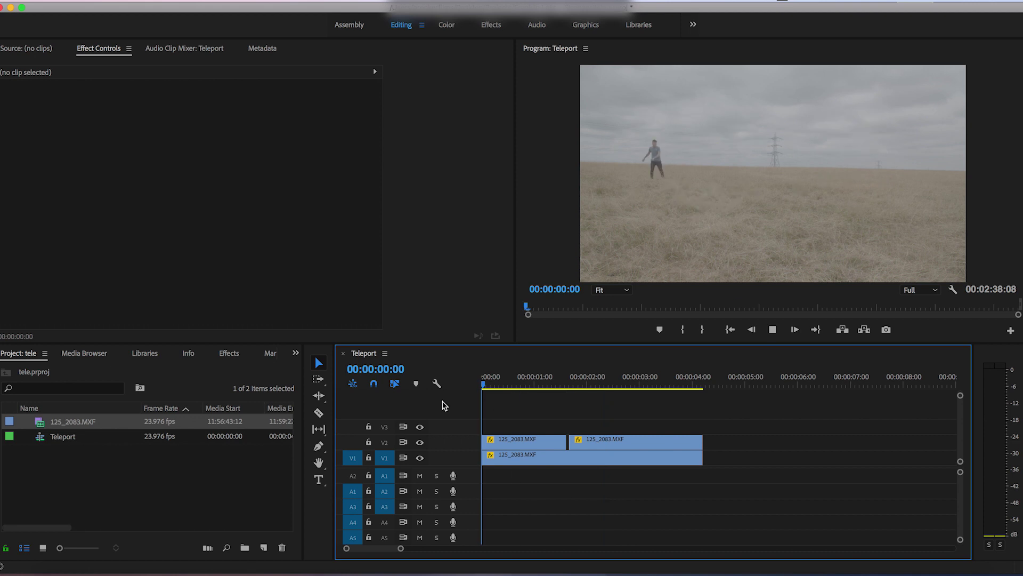
drag(498, 385, 464, 407)
key(space)
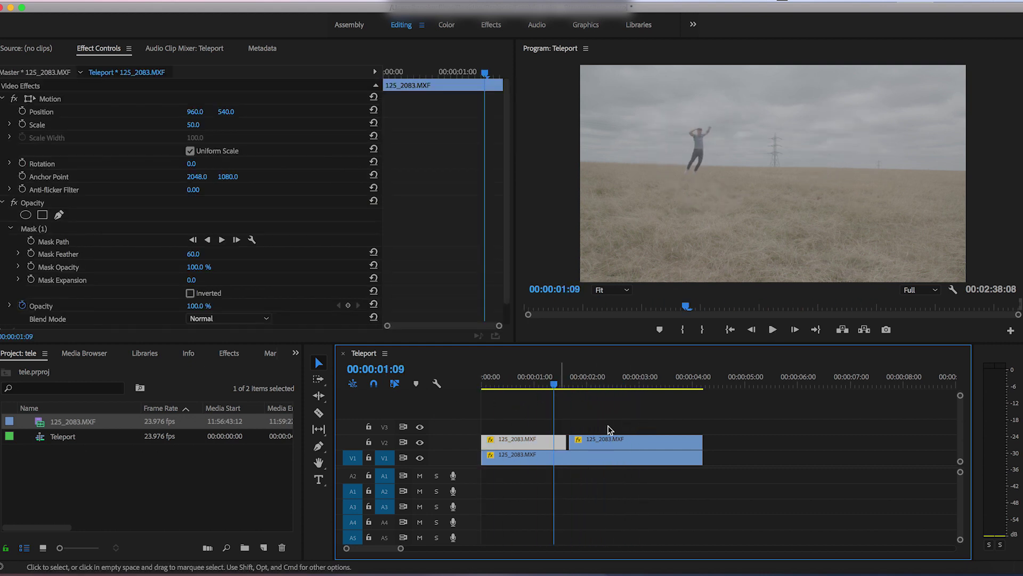
Nest all clips on V1 and V2 into one sequence with the default name Nested Sequence 01.
drag(629, 429, 532, 454)
right_click(533, 454)
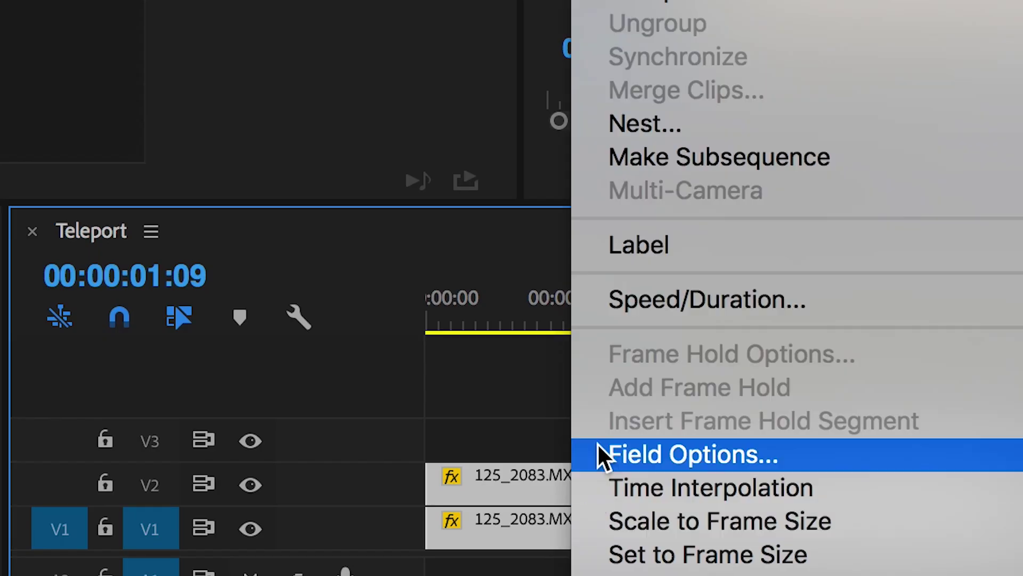
click(635, 128)
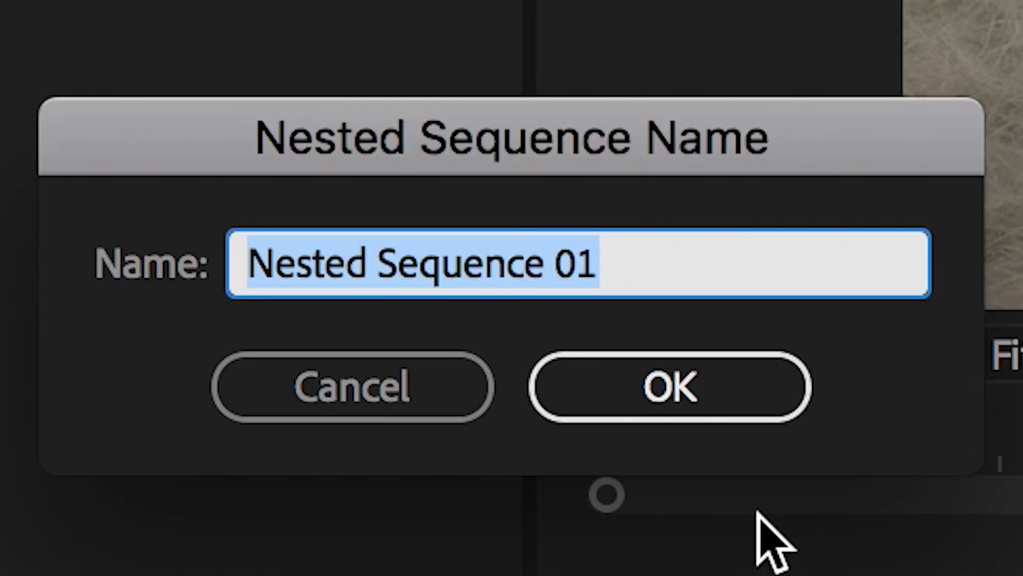
click(722, 382)
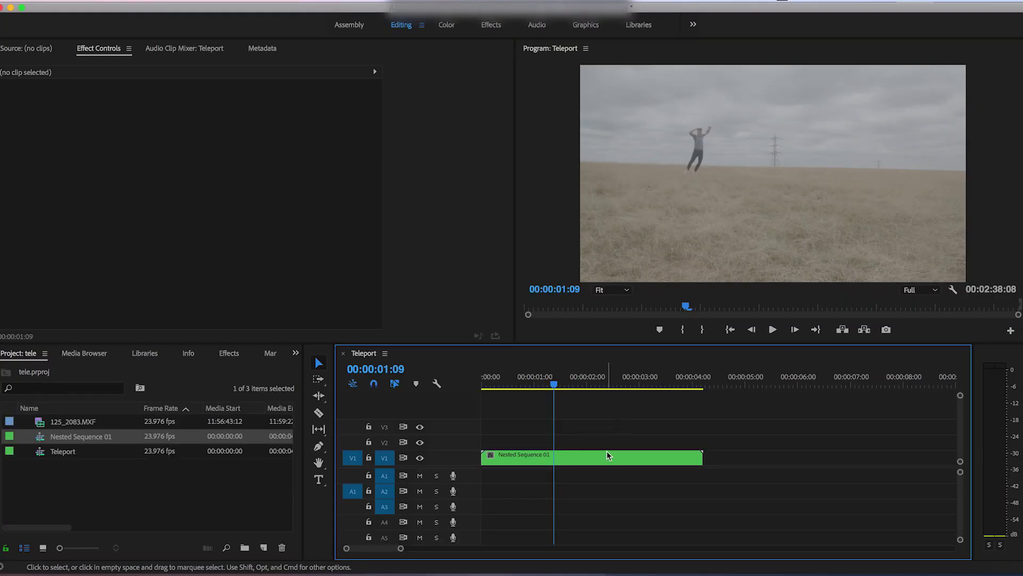
Keyframe the nested clip's scale and position from 100 and 960, 540 at the start to a larger, lower-set picture at the clip's end.
click(608, 453)
drag(553, 383, 471, 411)
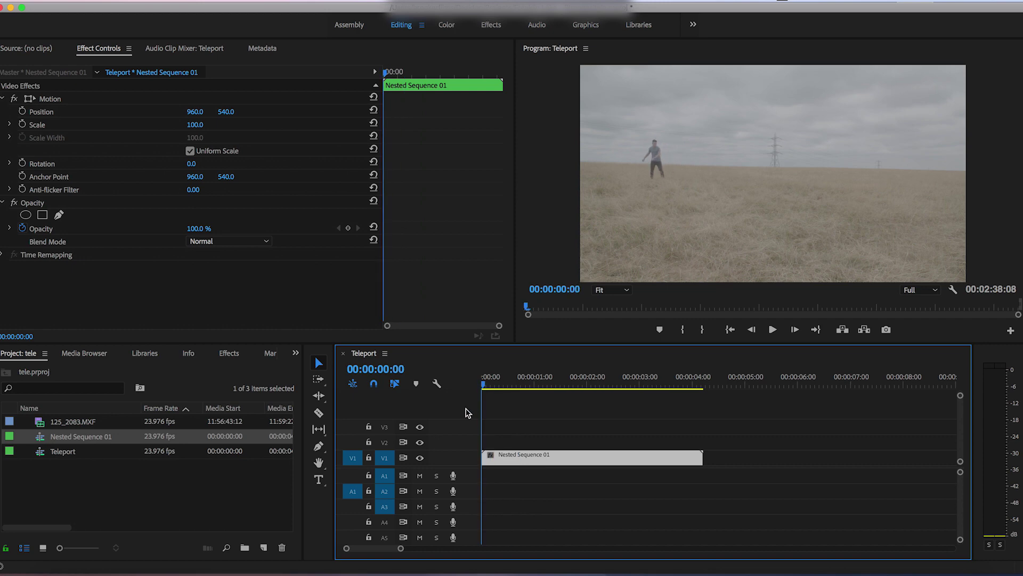
click(22, 125)
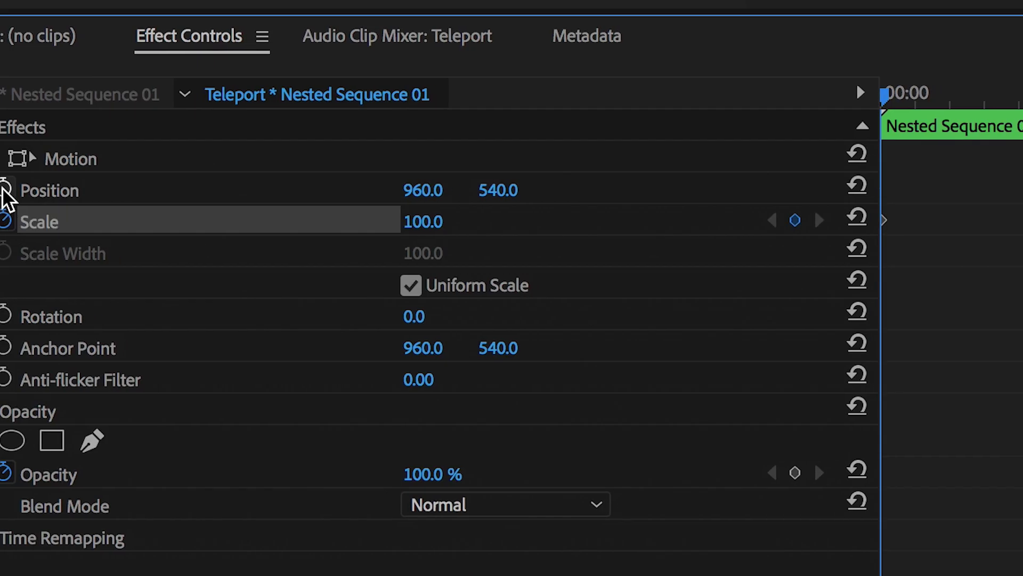
click(22, 111)
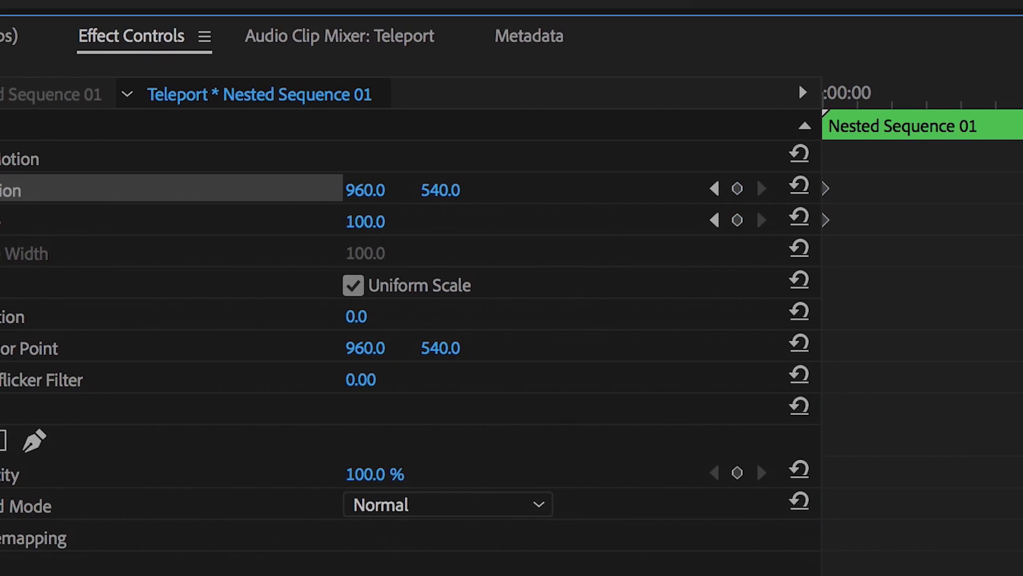
drag(367, 223, 459, 200)
drag(1002, 103, 1020, 244)
drag(498, 135, 498, 134)
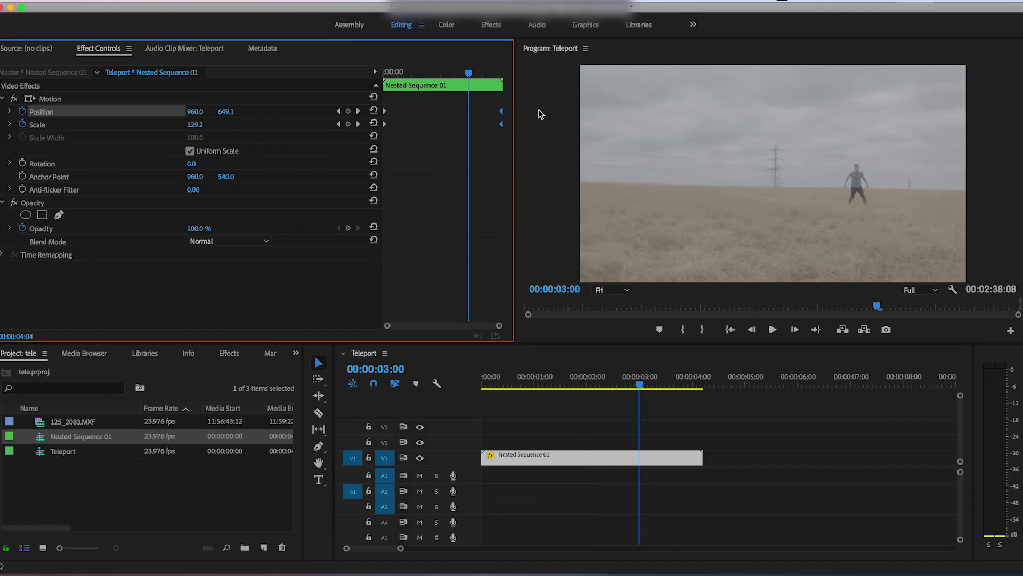
Add scale and position keyframes to the nested clip at 00:00:01:15 and 00:00:01:13.
mouse_move(587, 384)
mouse_down()
mouse_move(561, 388)
mouse_move(569, 393)
mouse_up()
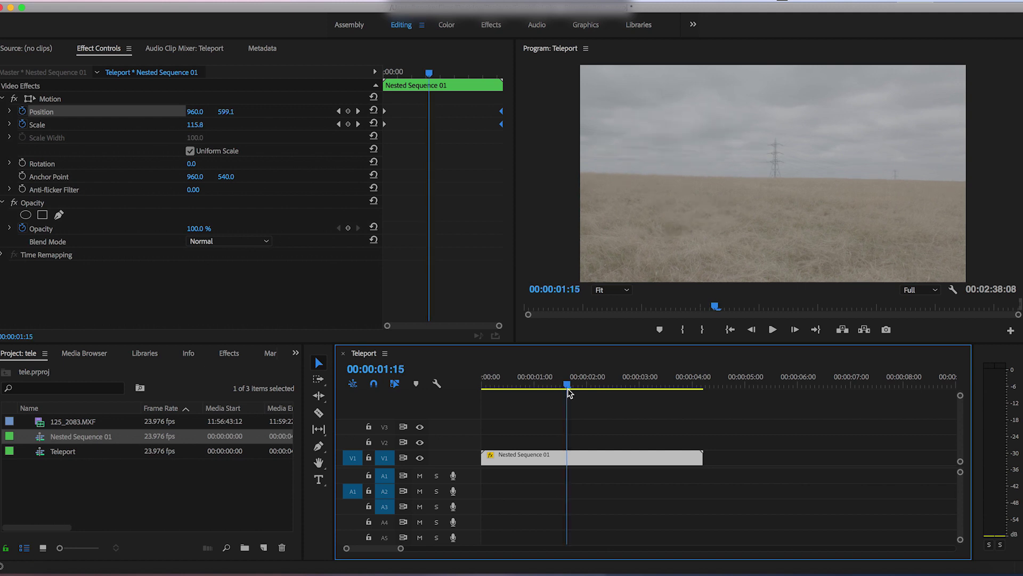
click(611, 414)
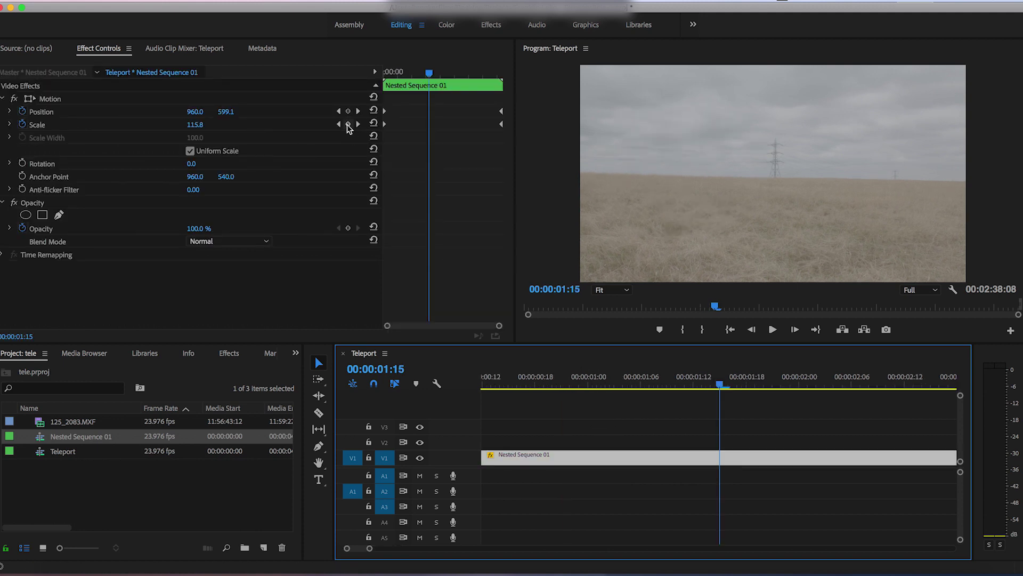
click(348, 124)
click(348, 111)
key(Left)
key(Left)
click(348, 125)
click(348, 111)
Find the frame where the man reappears and add scale and position keyframes there, at 00:00:01:16.
key(Right)
key(Right)
key(Right)
key(Right)
key(Right)
key(Left)
key(Left)
key(Left)
key(Left)
key(Right)
key(Right)
click(348, 124)
click(349, 111)
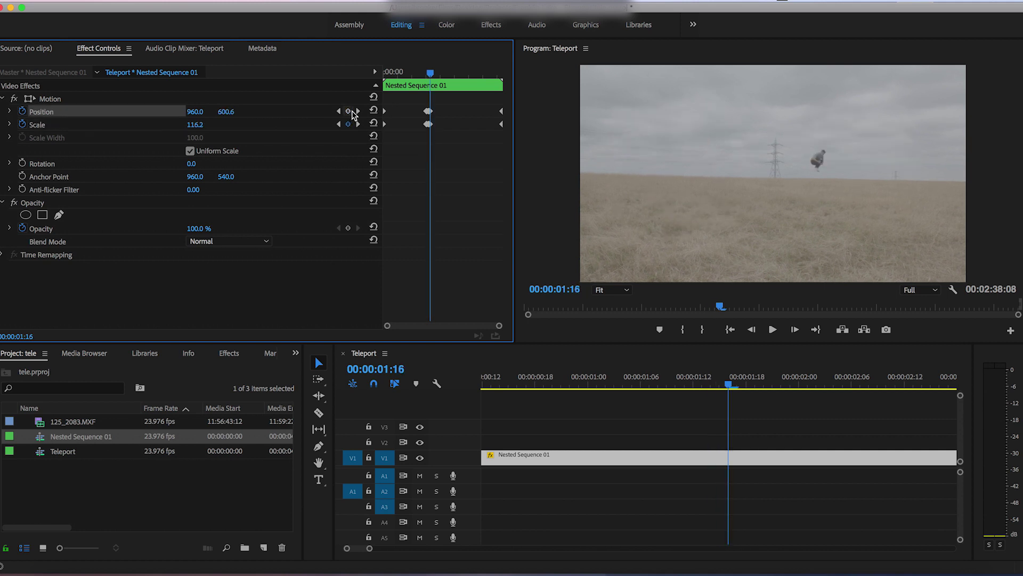
Set the scale keyframe at 00:00:01:15 to 144.8.
key(equal)
key(equal)
key(equal)
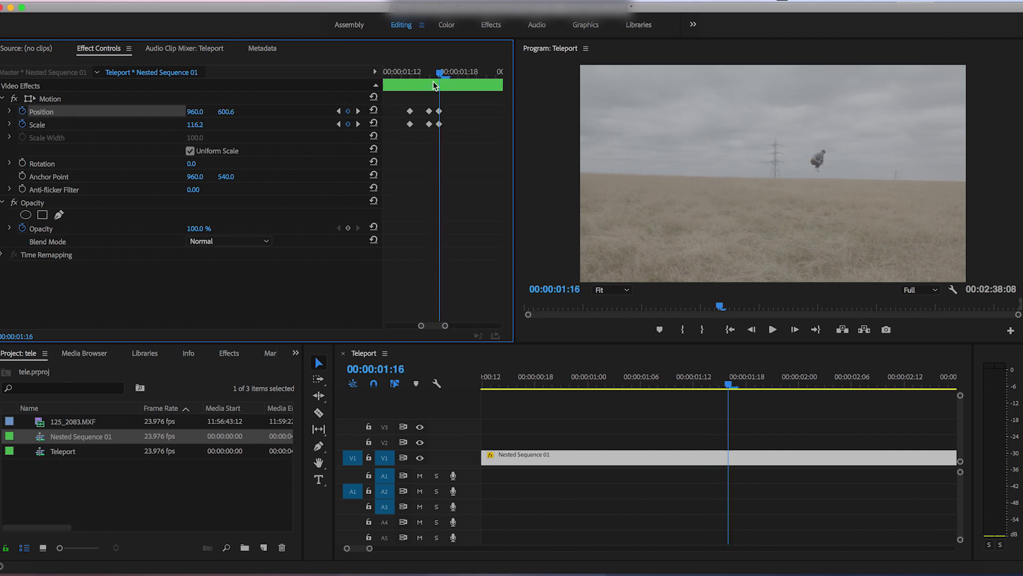
click(431, 71)
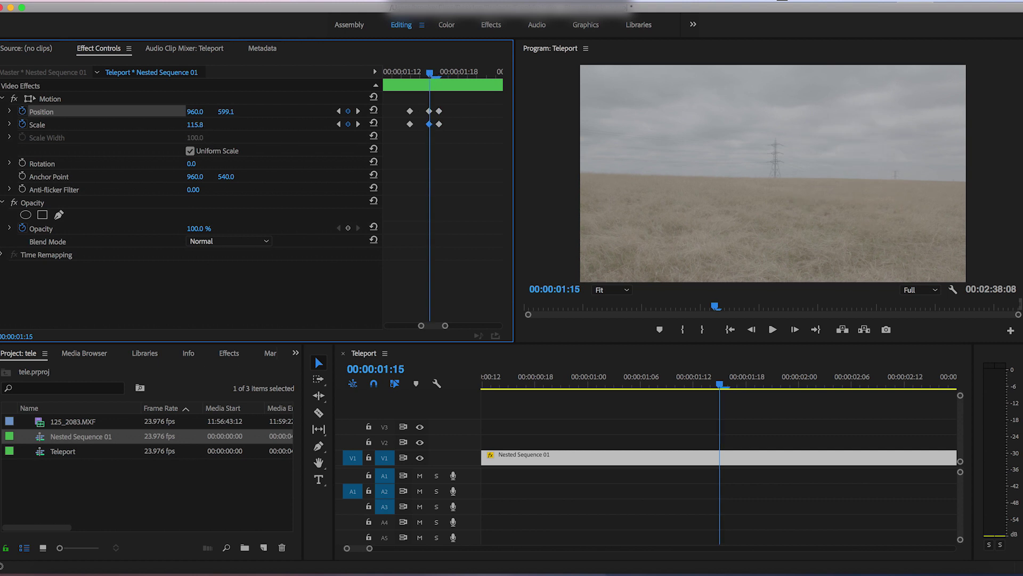
drag(195, 124, 242, 126)
Scrub around the teleport moment and play the sequence from the start to check the scale jump.
drag(440, 73, 399, 79)
click(805, 382)
drag(803, 387, 760, 388)
key(minus)
key(minus)
click(487, 212)
key(minus)
key(minus)
key(minus)
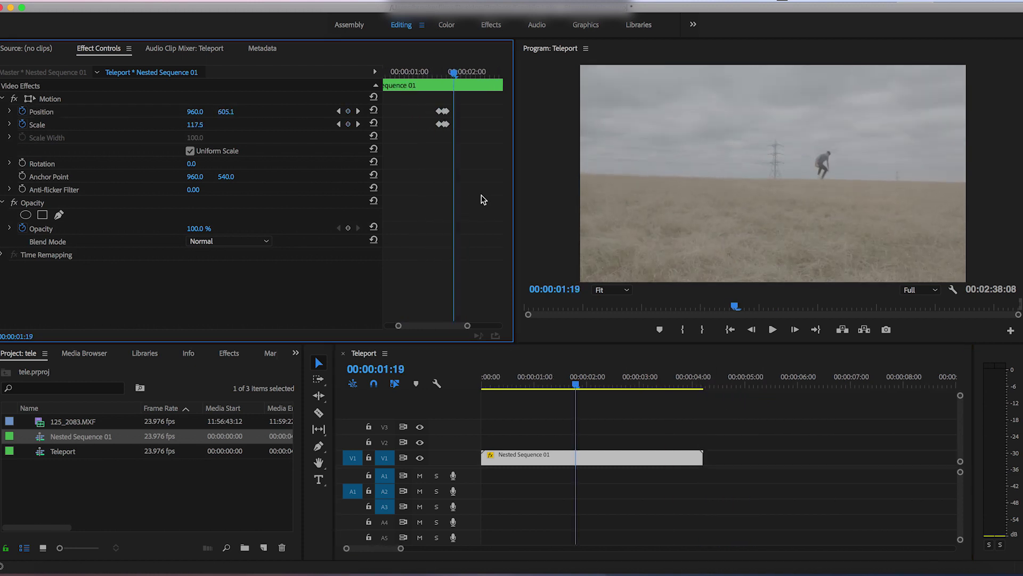
drag(578, 382, 453, 383)
key(space)
key(space)
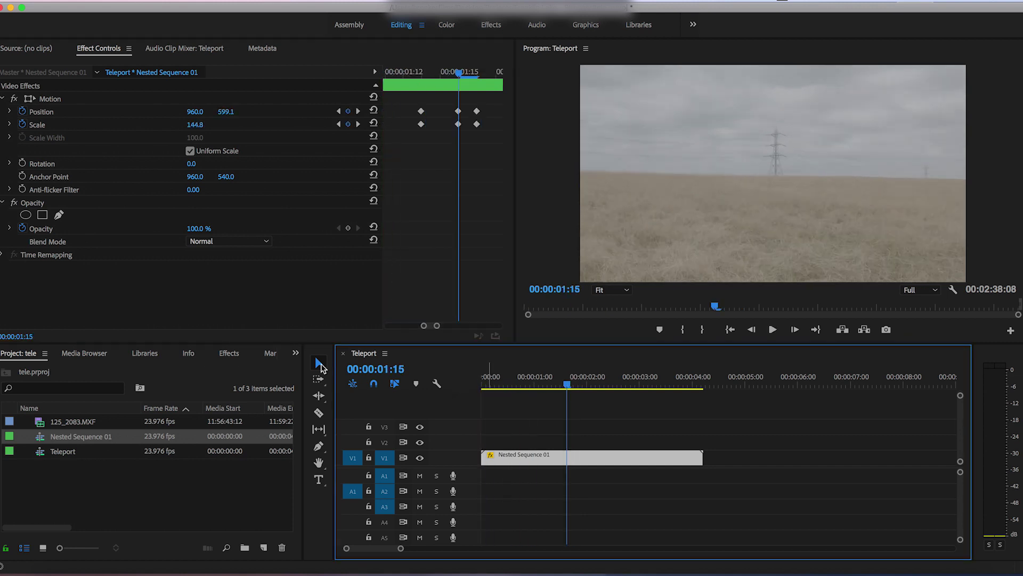
Find the Levels effect and apply it to the nested clip.
click(229, 352)
click(97, 372)
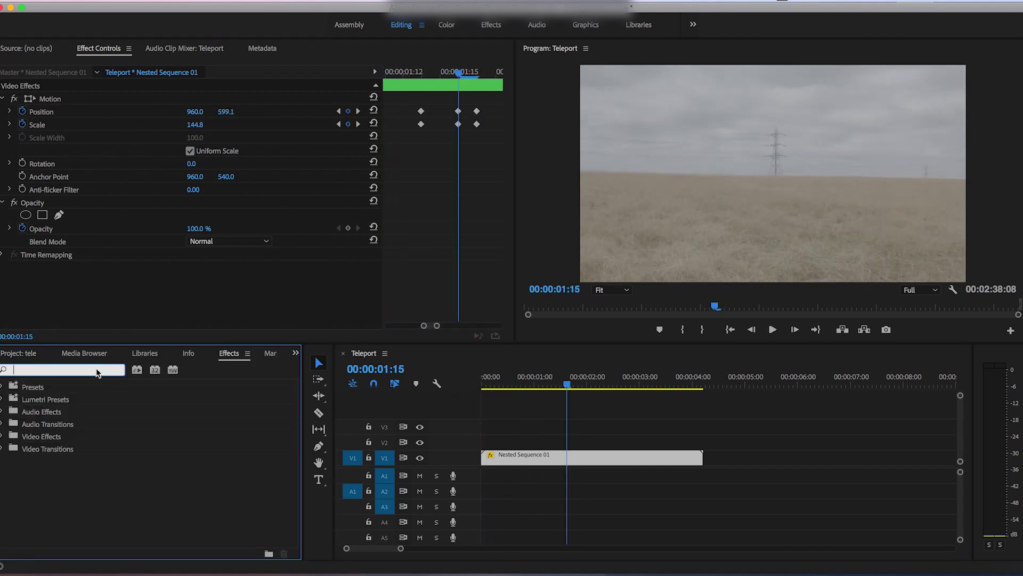
text(lev)
drag(47, 460, 523, 457)
scroll(416, 249, down, 3)
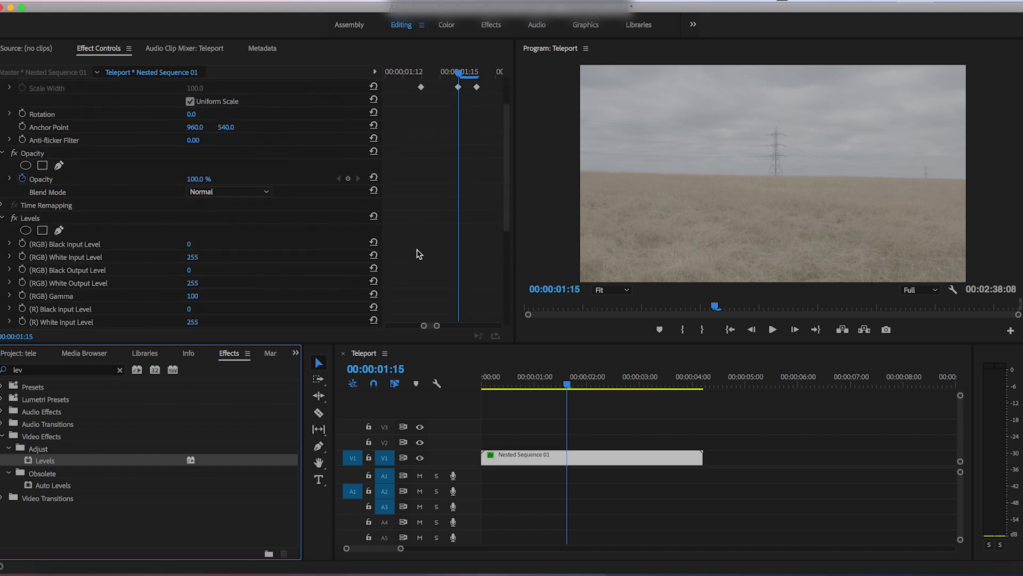
Keyframe the Levels RGB White Input Level at 160 on 00:00:01:15 and at 255 on 00:00:01:12.
drag(192, 257, 142, 257)
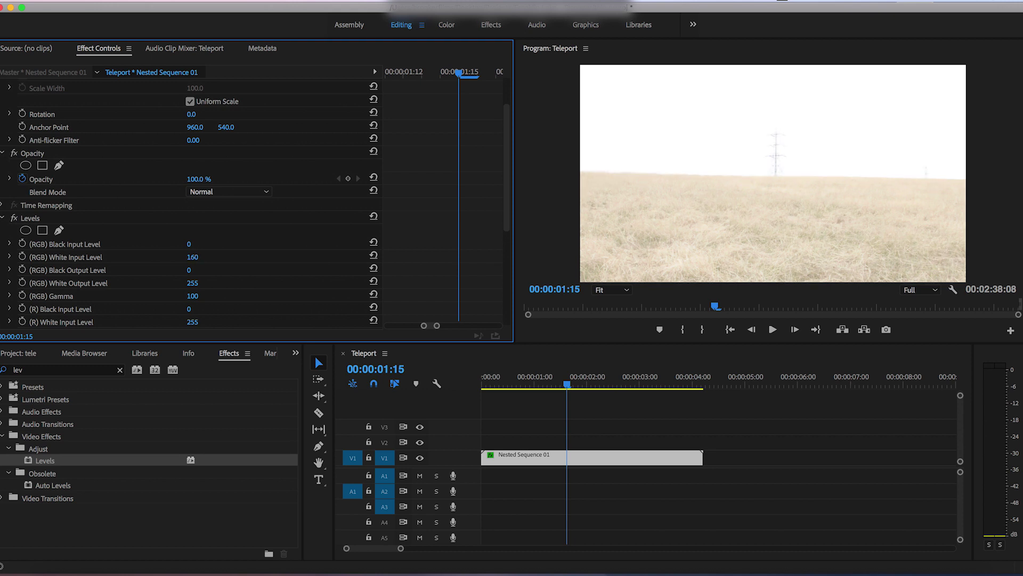
click(27, 259)
key(Left)
key(Left)
key(Left)
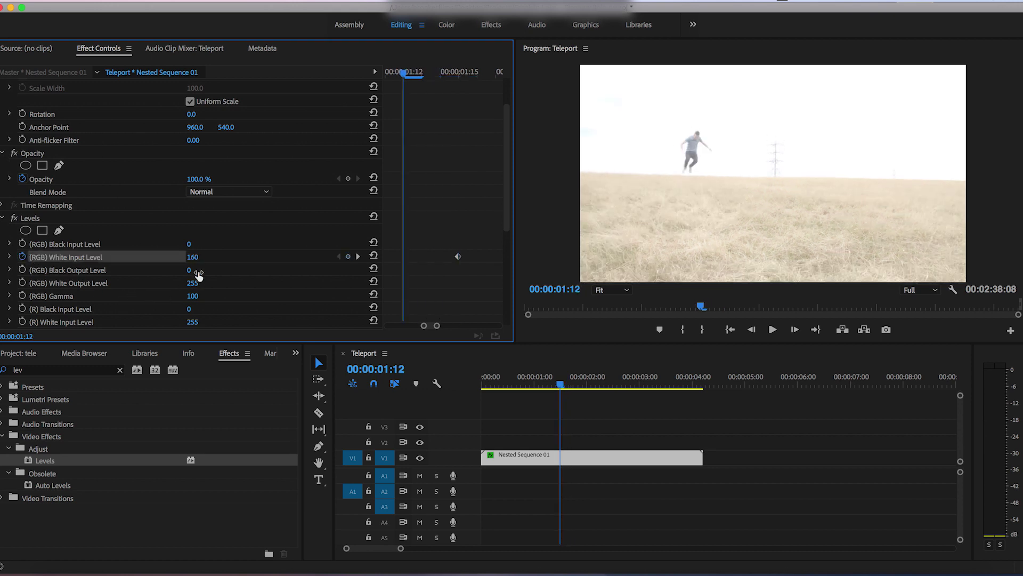
drag(192, 257, 242, 257)
Return the RGB White Input Level to 255 with a keyframe at 00:00:01:18.
key(Right)
key(Right)
key(Right)
key(Right)
key(Right)
key(Right)
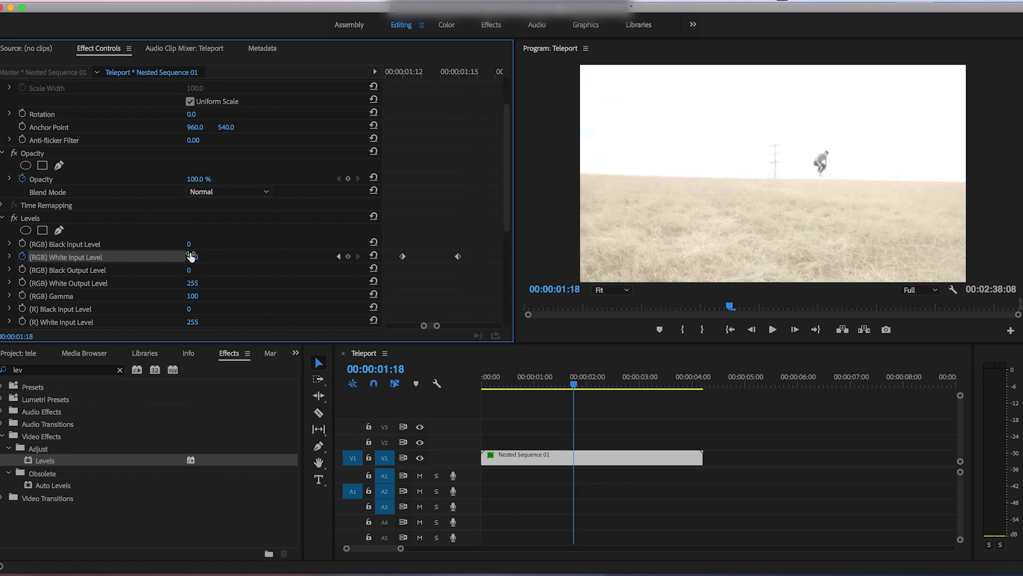
drag(191, 257, 242, 257)
Shift the last RGB White Input Level keyframe slightly later and play through the flash.
drag(576, 391, 603, 387)
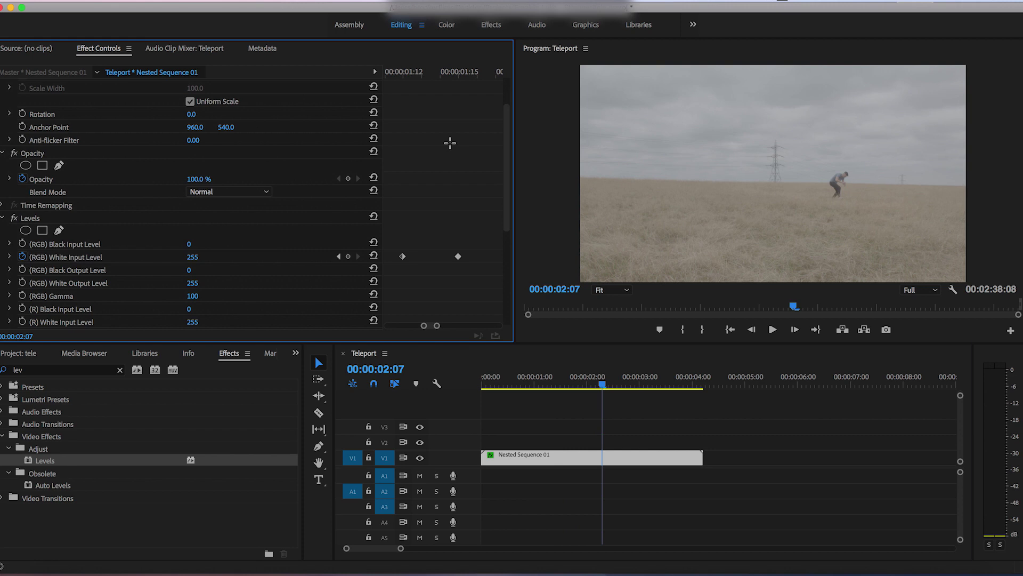
key(minus)
key(minus)
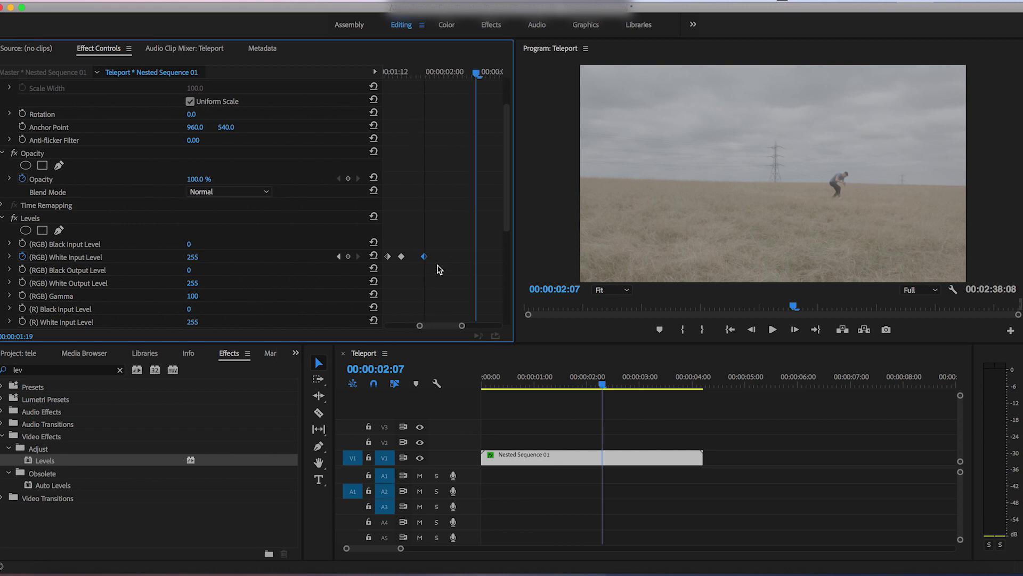
drag(601, 387, 548, 386)
click(598, 427)
key(space)
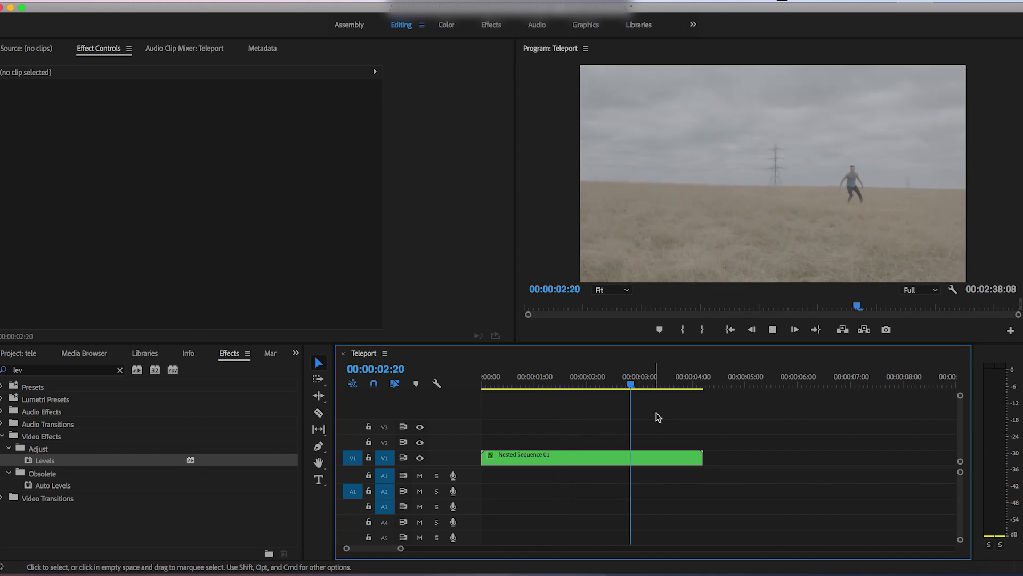
key(space)
Keyframe the nested clip's rotation at 0 on 00:00:01:13 and 00:00:01:16.
drag(629, 386, 571, 393)
click(586, 460)
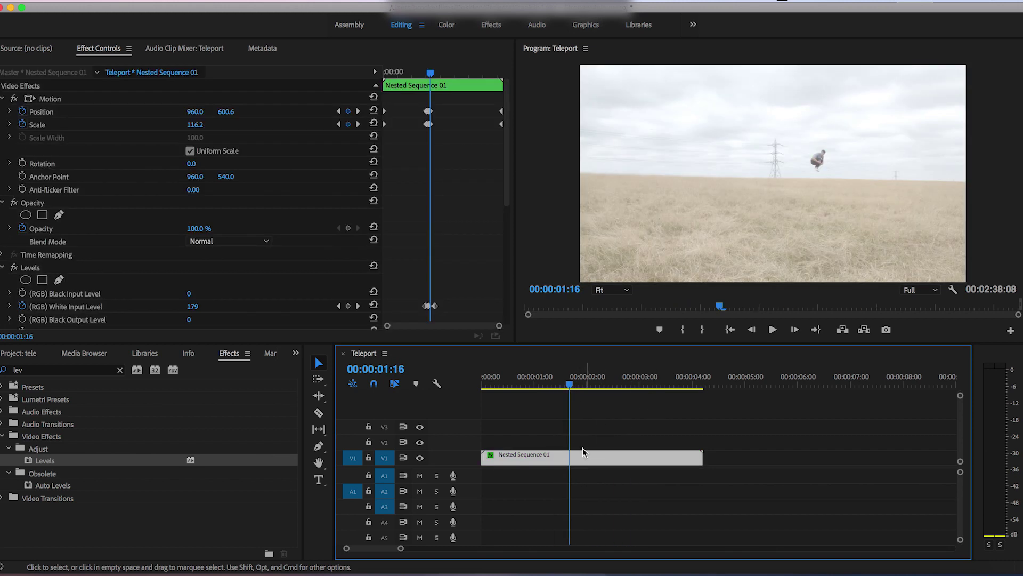
click(470, 215)
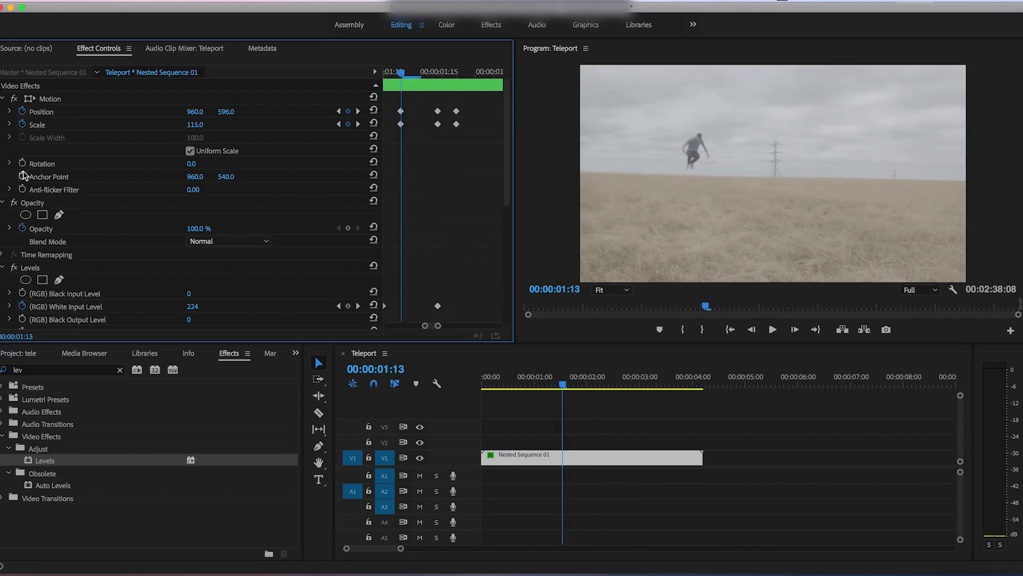
click(23, 165)
key(Right)
key(Right)
key(Right)
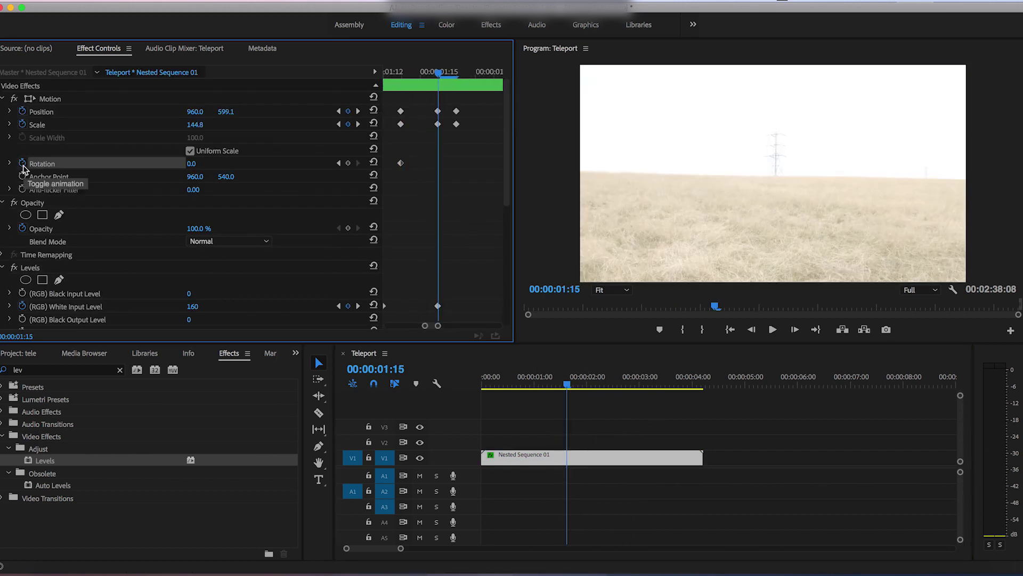
click(348, 163)
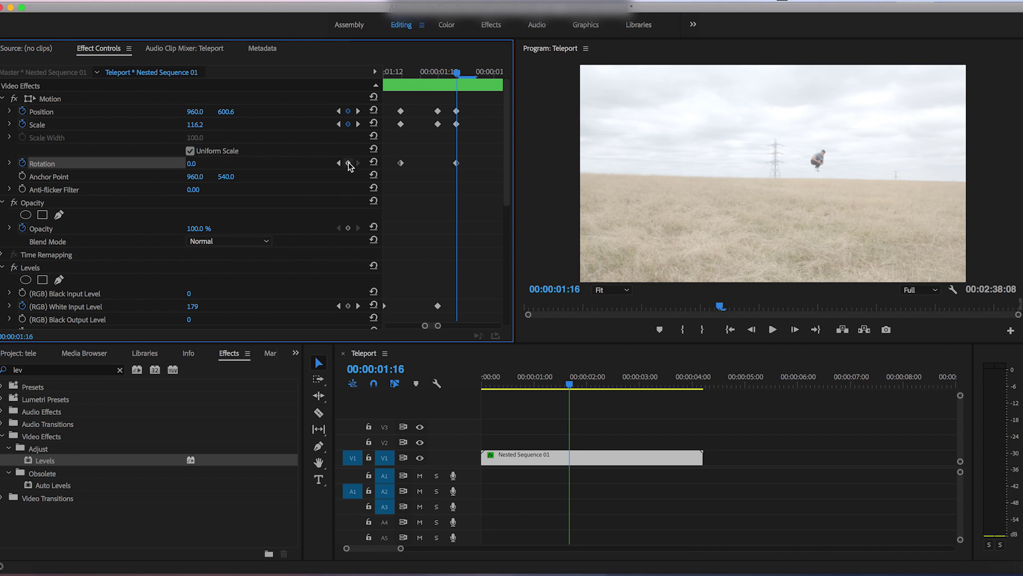
Set the nested clip's rotation to 9° at 00:00:01:15 and play through the teleport.
key(Left)
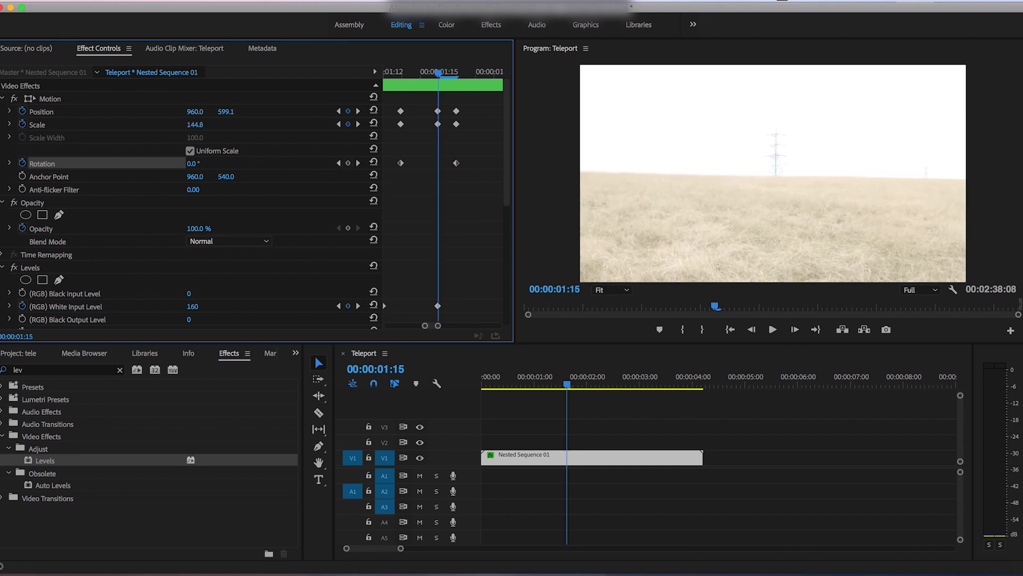
text(9)
key(Return)
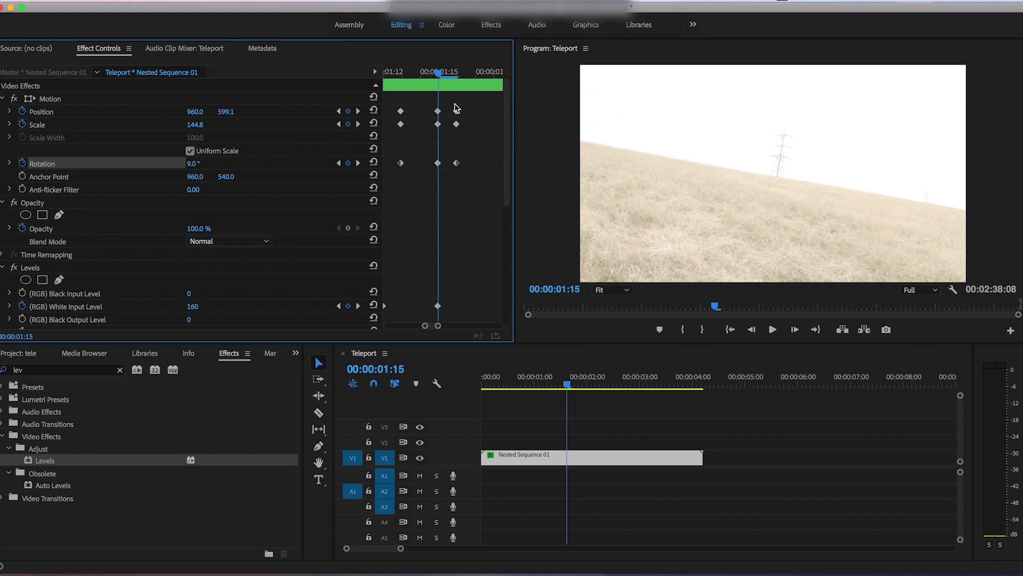
drag(438, 76, 402, 87)
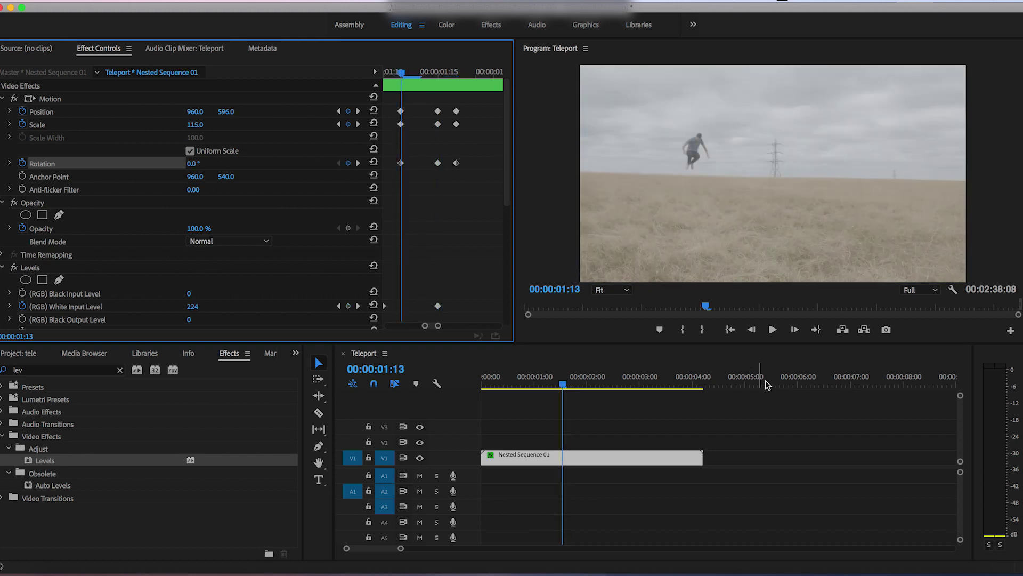
click(807, 428)
key(space)
click(570, 383)
mouse_move(571, 385)
mouse_down()
mouse_move(538, 385)
mouse_move(589, 385)
mouse_move(541, 384)
mouse_move(569, 385)
mouse_up()
click(594, 459)
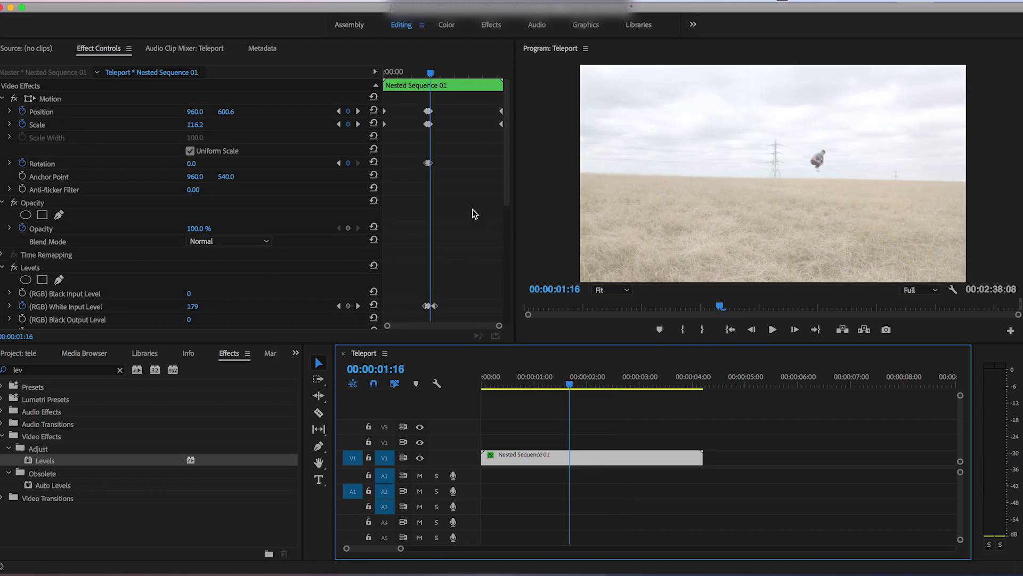
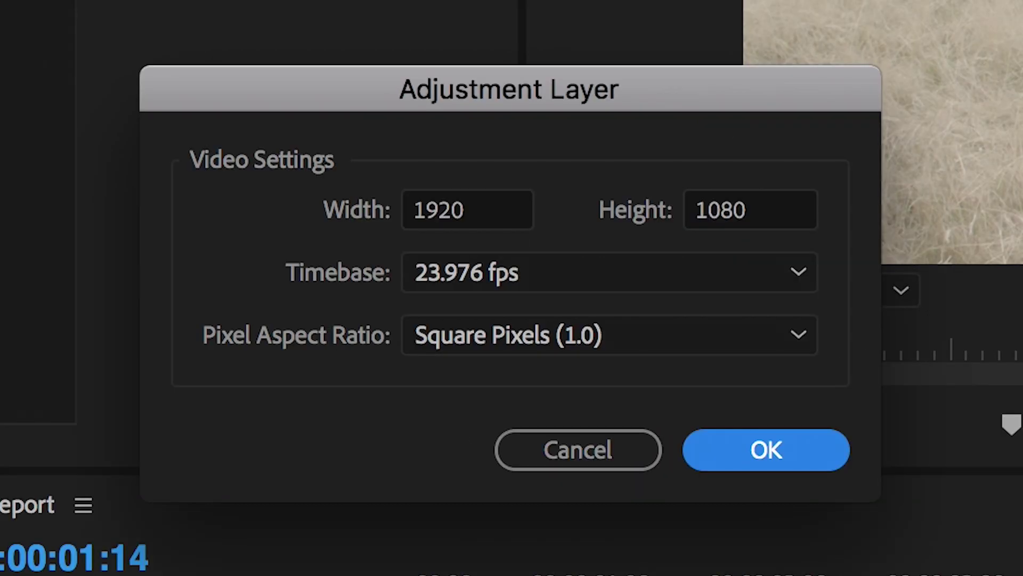
Create a 1920 × 1080 adjustment layer at 23.976 fps and open the nested sequence at the gap between the V2 clips.
key(Return)
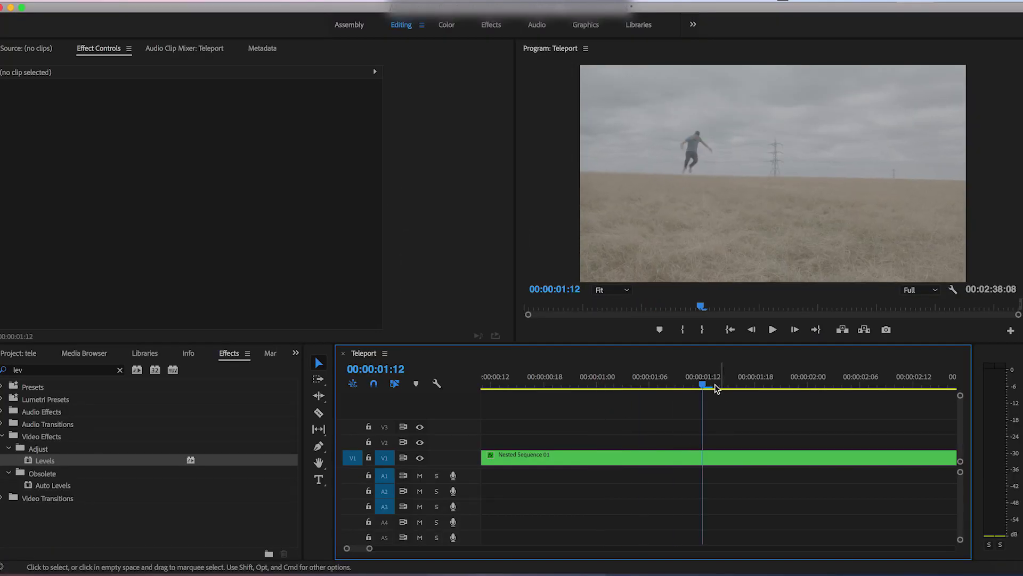
drag(716, 388, 719, 388)
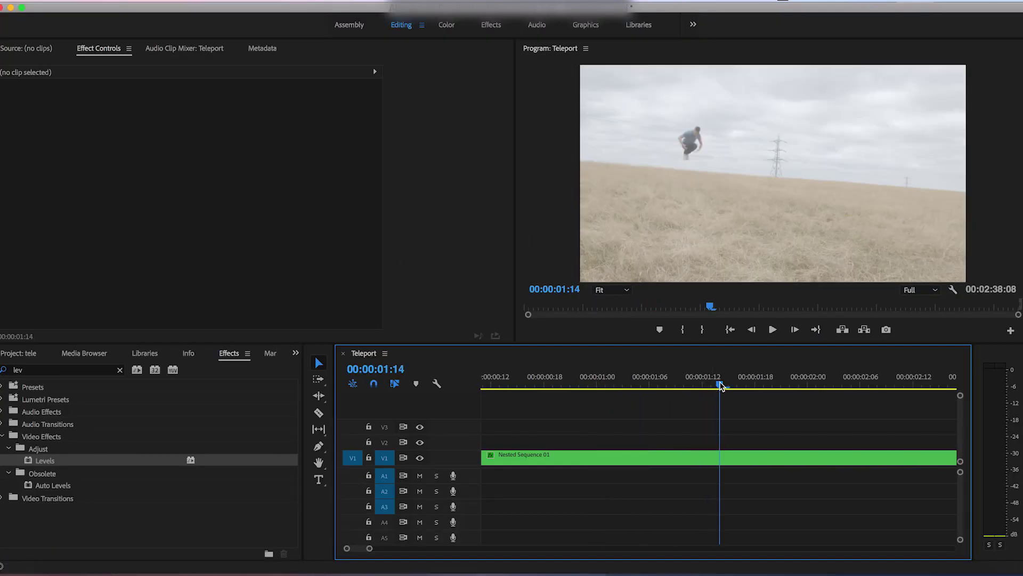
click(712, 467)
double_click(712, 460)
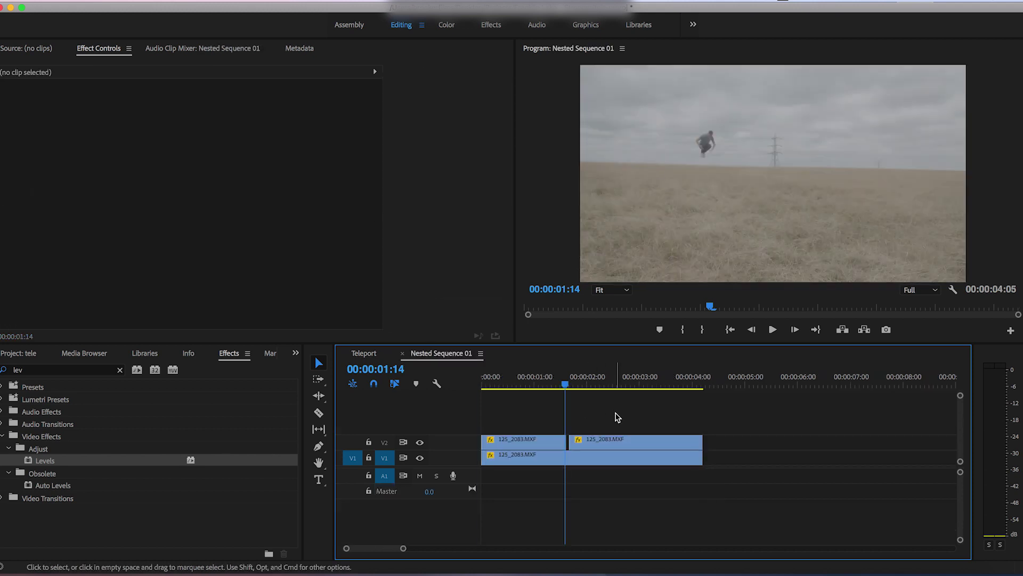
drag(693, 388, 722, 385)
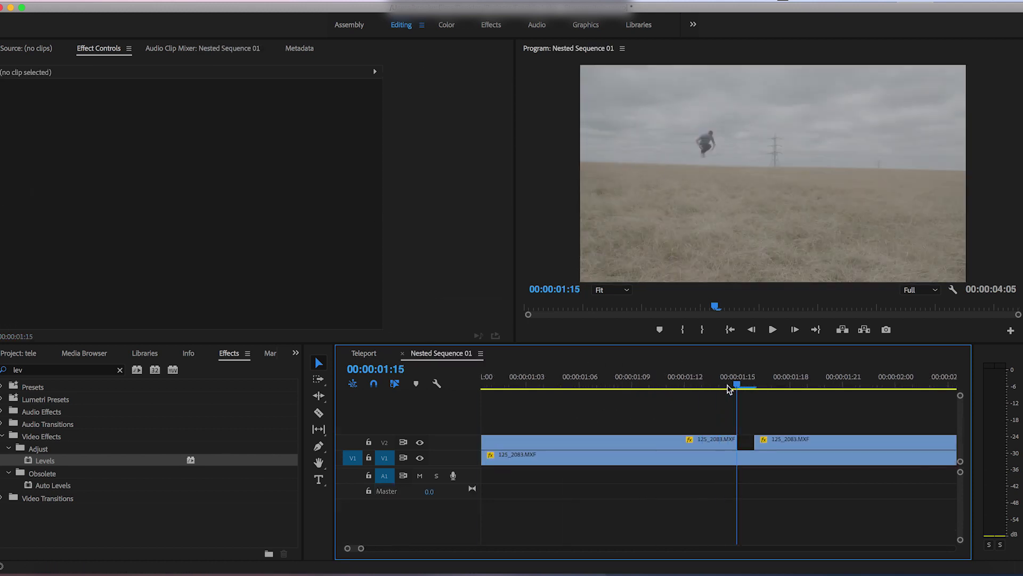
Place the adjustment layer on V3 from 00:00:01:14 and remove everything beyond the start of the landing clip.
click(44, 354)
drag(91, 424, 727, 429)
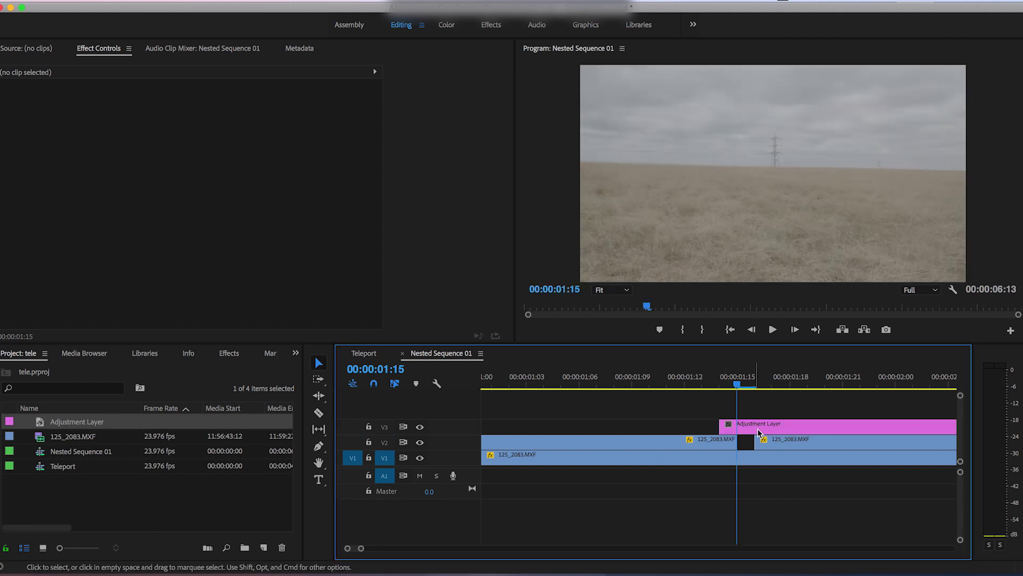
click(765, 426)
key(Delete)
click(744, 430)
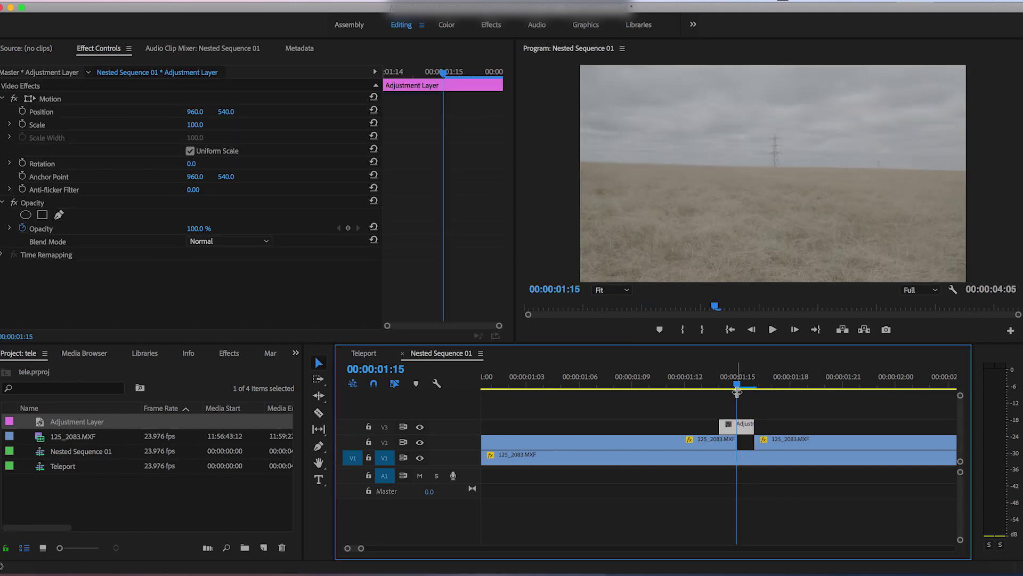
Apply the Levels effect to the adjustment layer on V3.
click(228, 353)
click(64, 369)
text(lev)
drag(47, 465, 727, 427)
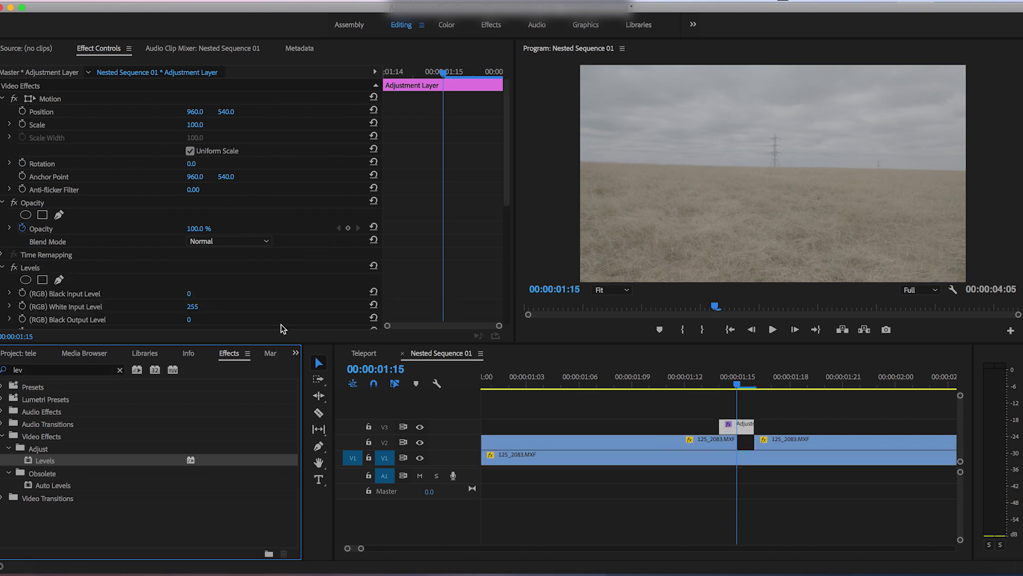
Tint the adjustment layer violet through the Levels effect's blue channel and set its RGB White Input Level to 207.
scroll(283, 328, down, 5)
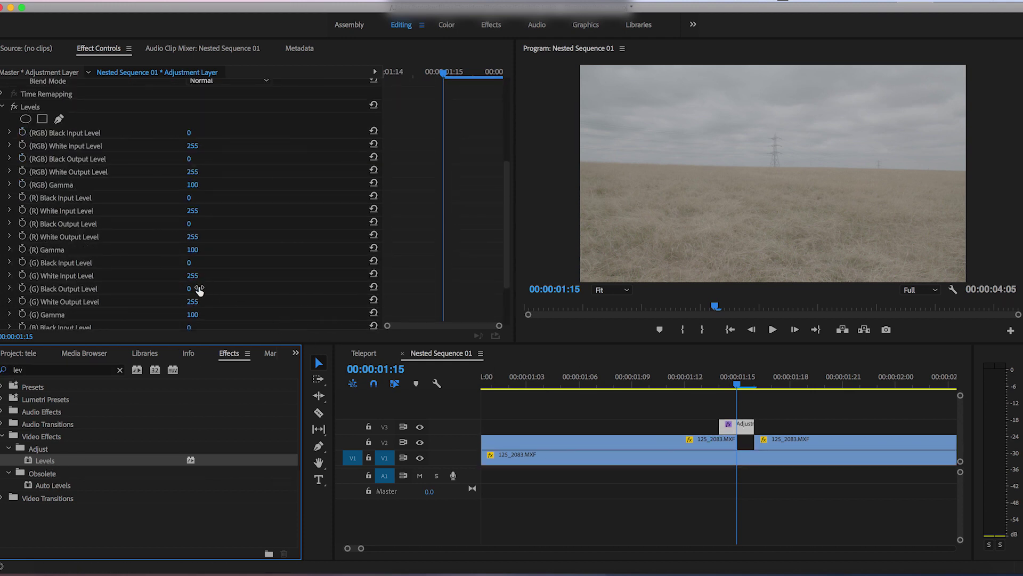
scroll(217, 288, down, 2)
drag(190, 279, 199, 279)
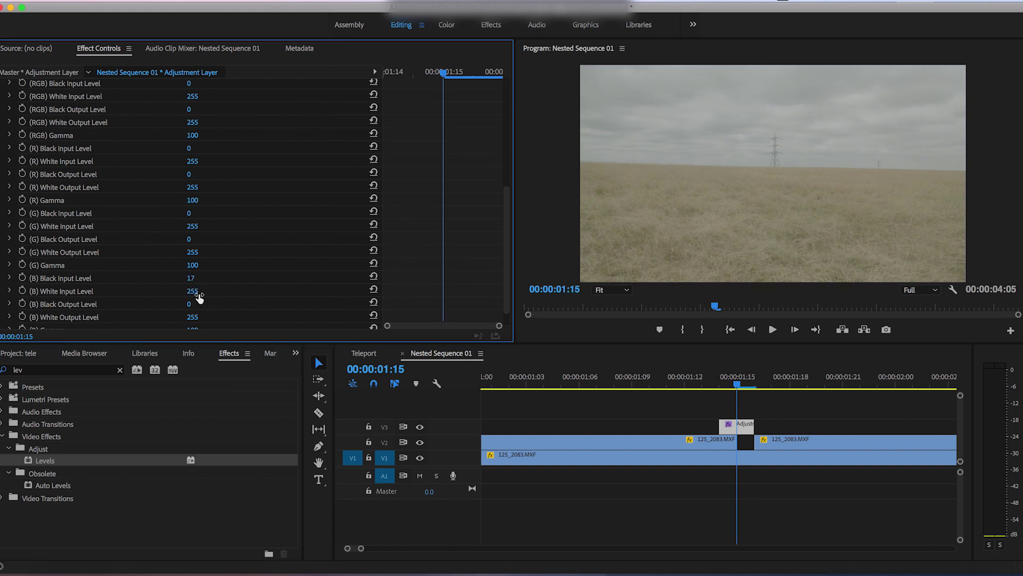
scroll(270, 256, up, 2)
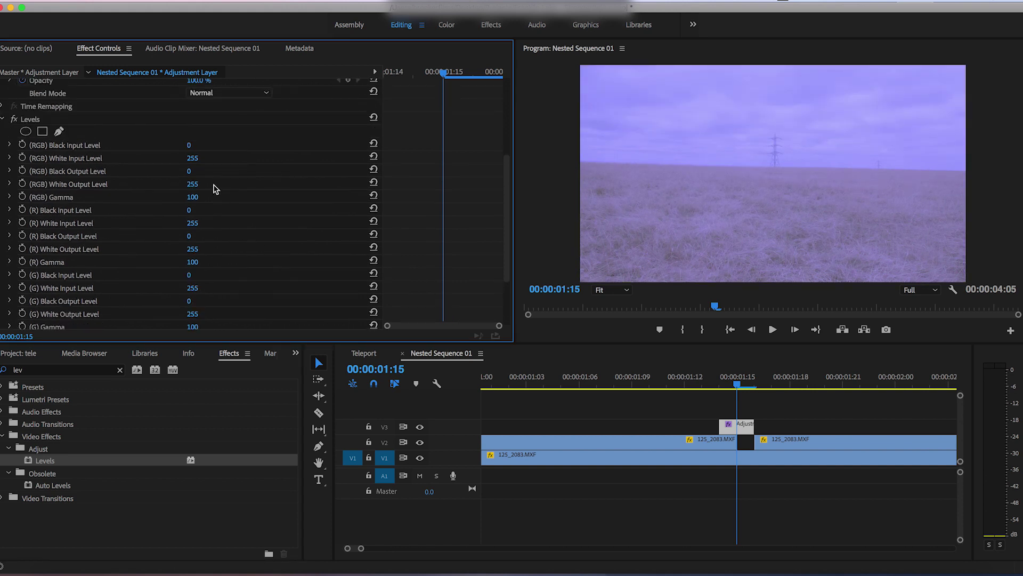
drag(192, 158, 167, 158)
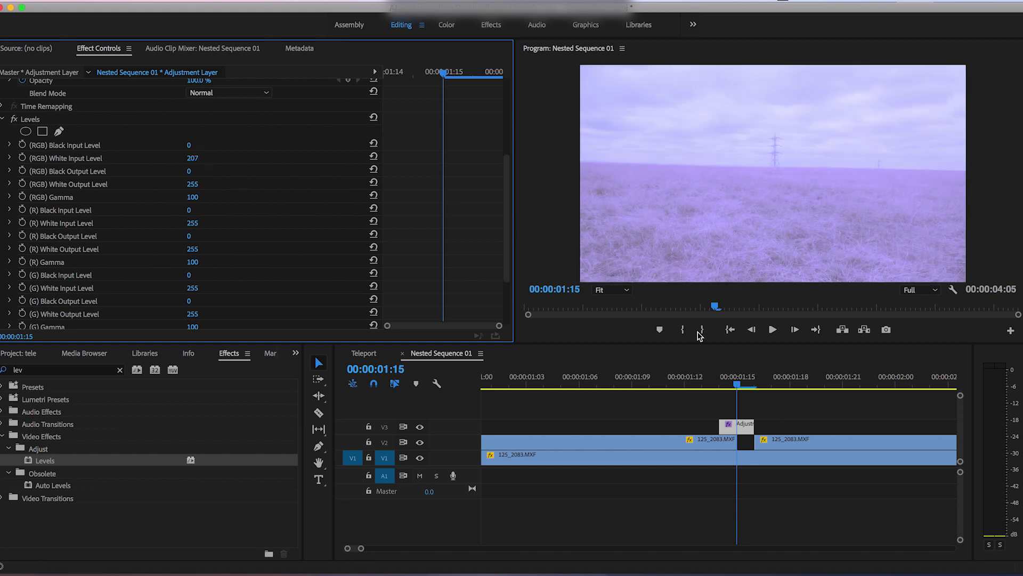
Add an elliptical opacity mask around the jumping figure at 00:00:01:14 on the adjustment layer and feather it by 302.
click(730, 384)
scroll(274, 223, up, 5)
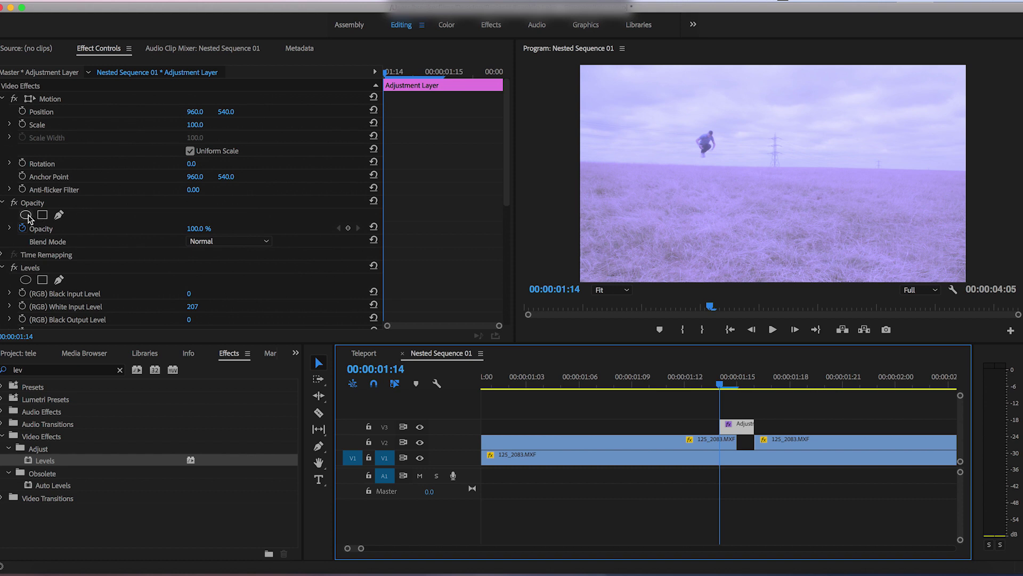
click(25, 215)
drag(788, 165, 711, 143)
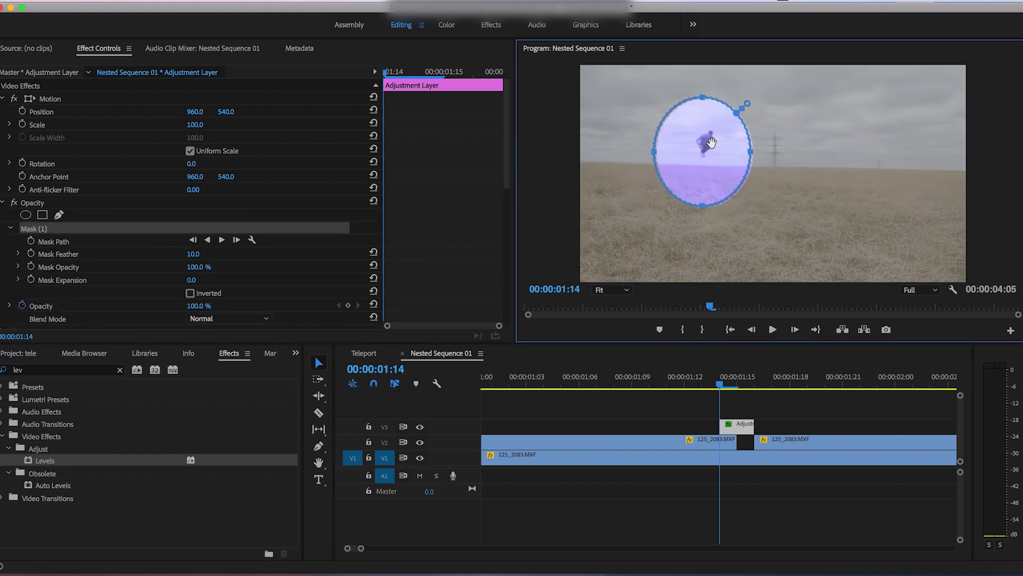
drag(193, 254, 256, 254)
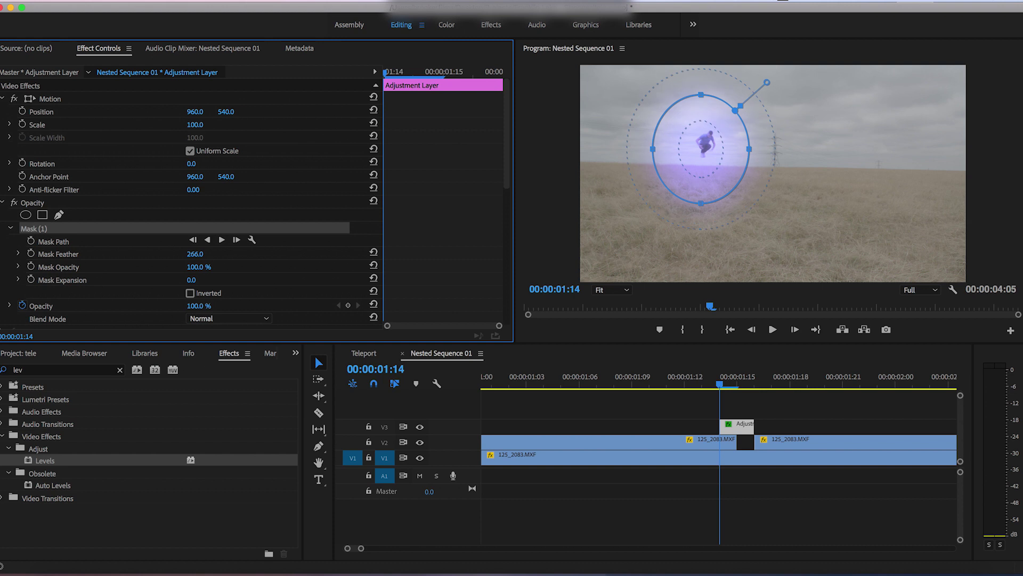
click(688, 526)
Duplicate the masked adjustment layer onto V3 at 00:00:01:16, with V1 and V2 locked, and set the copy's horizontal position to 1483.
click(738, 424)
click(745, 380)
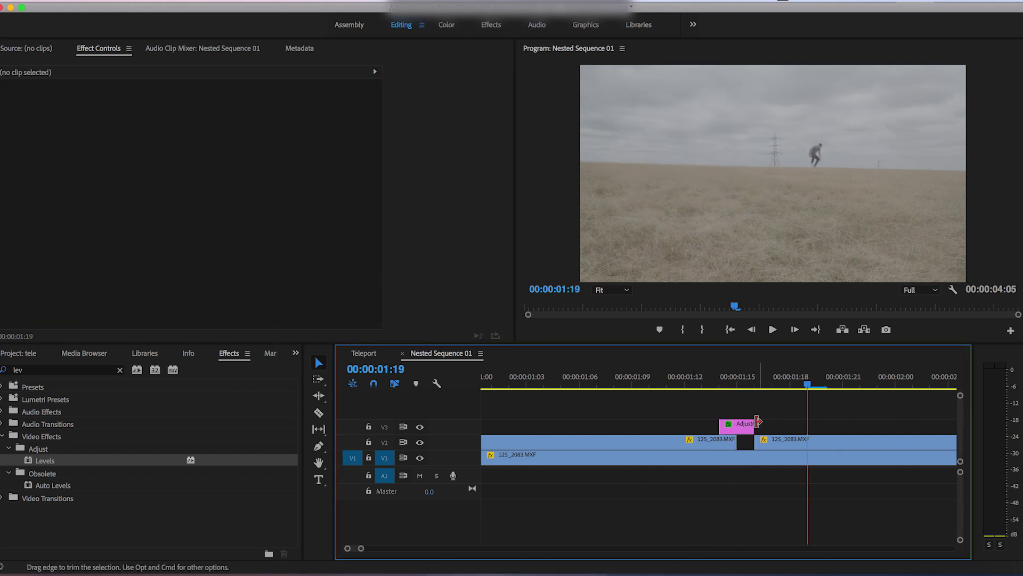
click(745, 428)
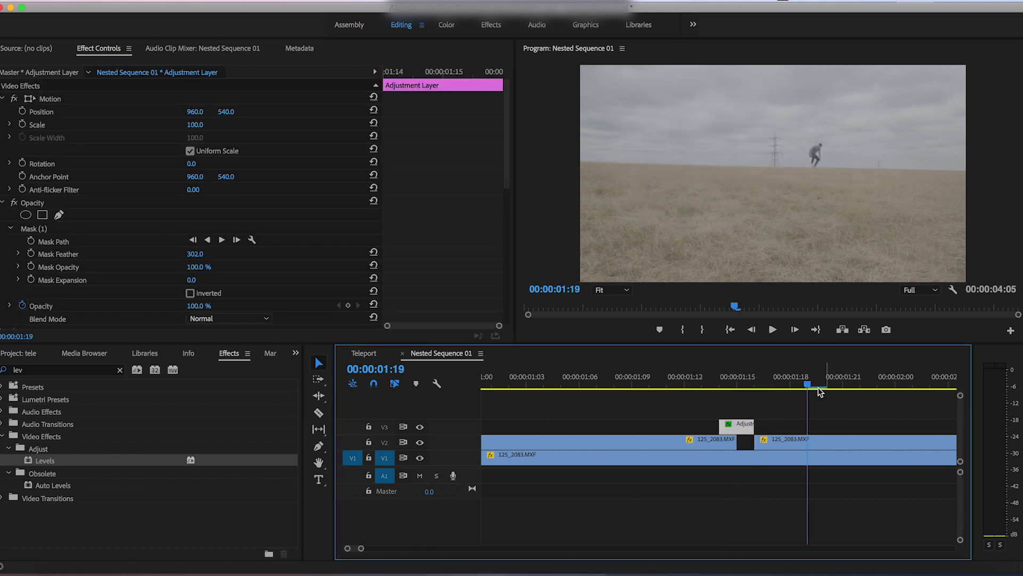
mouse_move(761, 384)
mouse_down()
mouse_move(749, 383)
mouse_move(770, 387)
mouse_up()
click(368, 457)
click(369, 442)
key(ctrl+v)
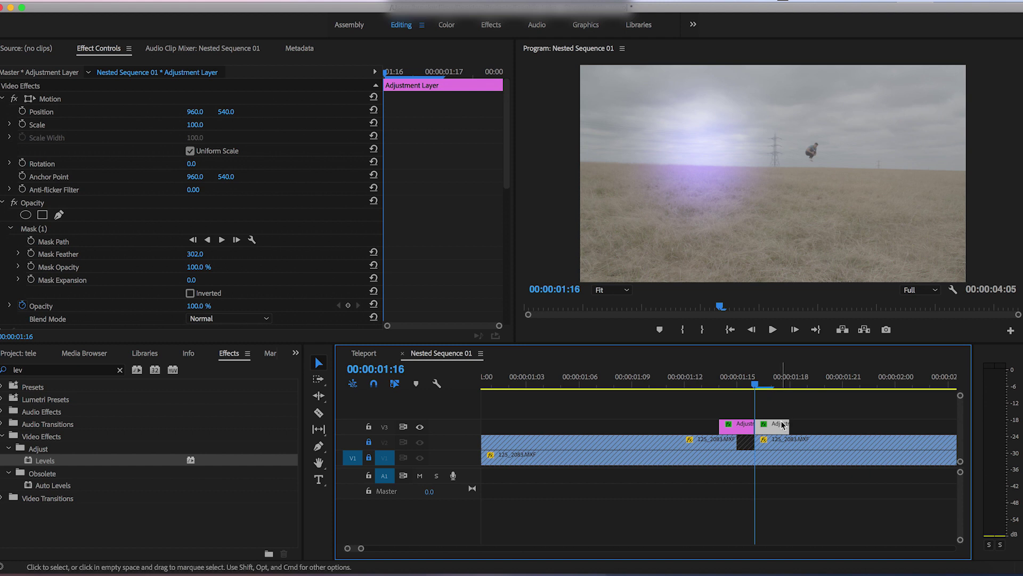
drag(194, 112, 511, 114)
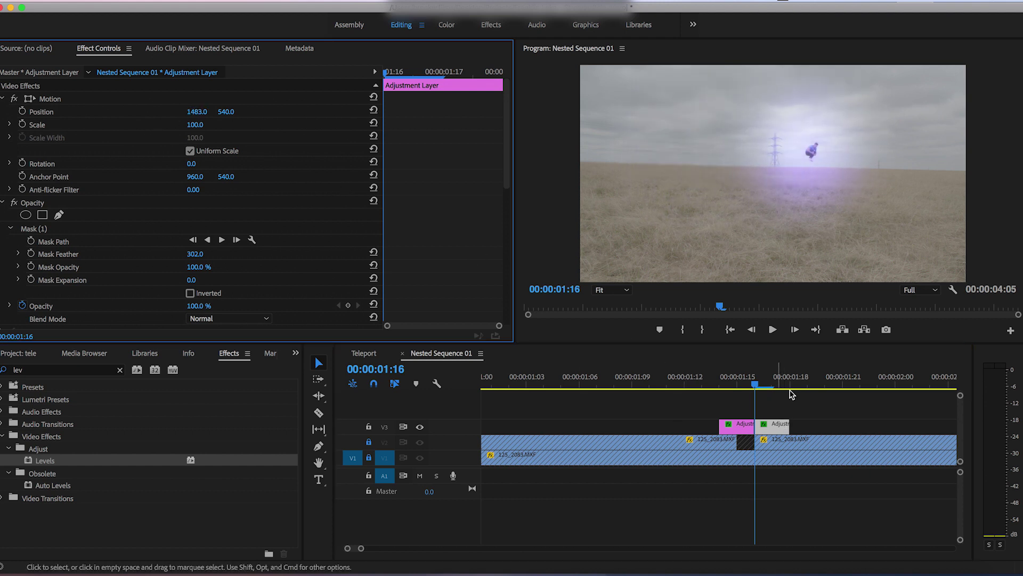
click(733, 406)
Play through the teleport in the Teleport sequence to check both masked flashes.
drag(761, 383, 696, 387)
click(369, 360)
key(space)
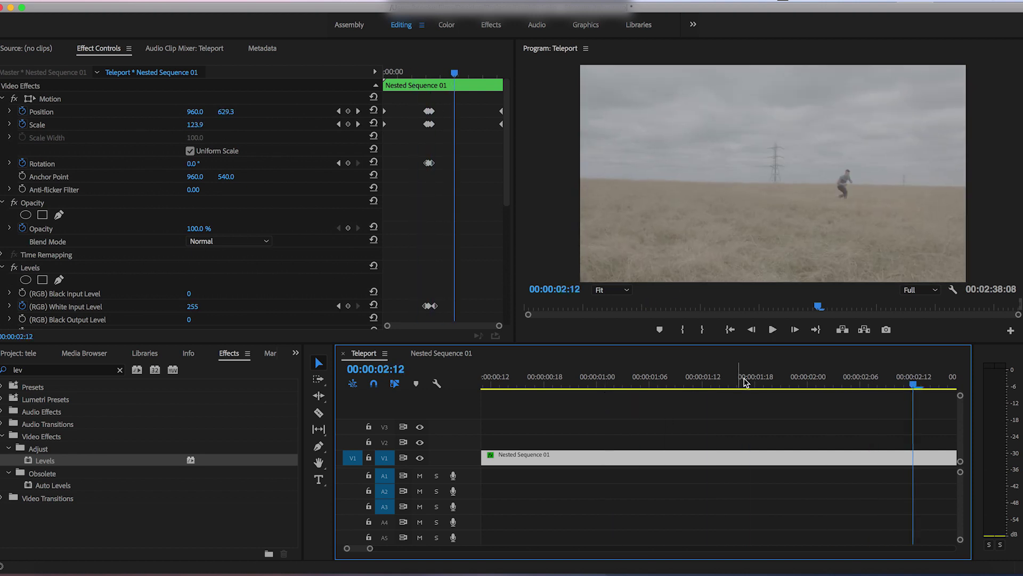
click(730, 383)
mouse_move(732, 383)
mouse_down()
mouse_move(748, 384)
mouse_move(648, 392)
mouse_move(746, 391)
mouse_up()
key(space)
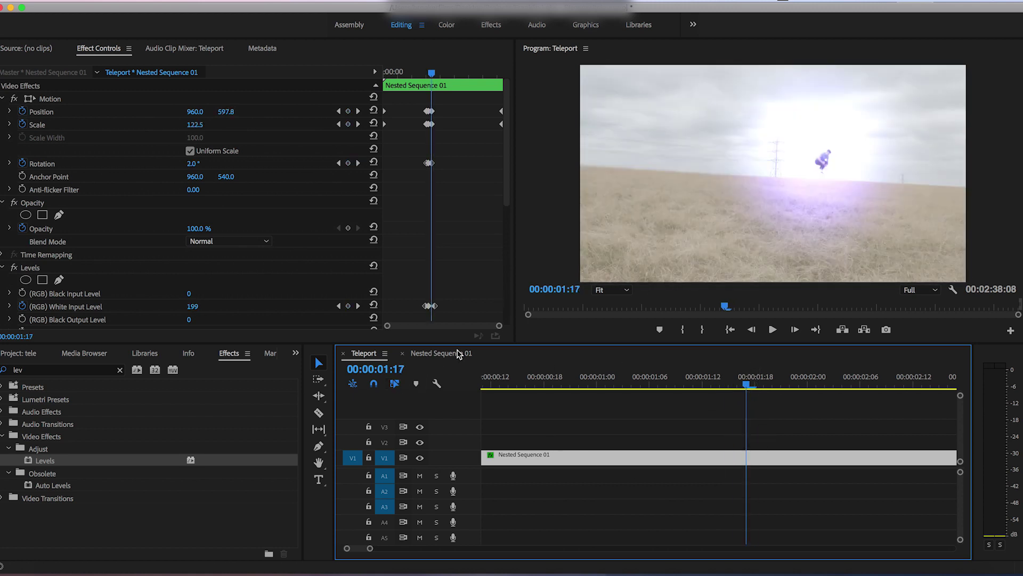
In the nested sequence, set the mask feather to 529 on the second V3 adjustment layer and to 356 on the first.
click(459, 354)
click(768, 388)
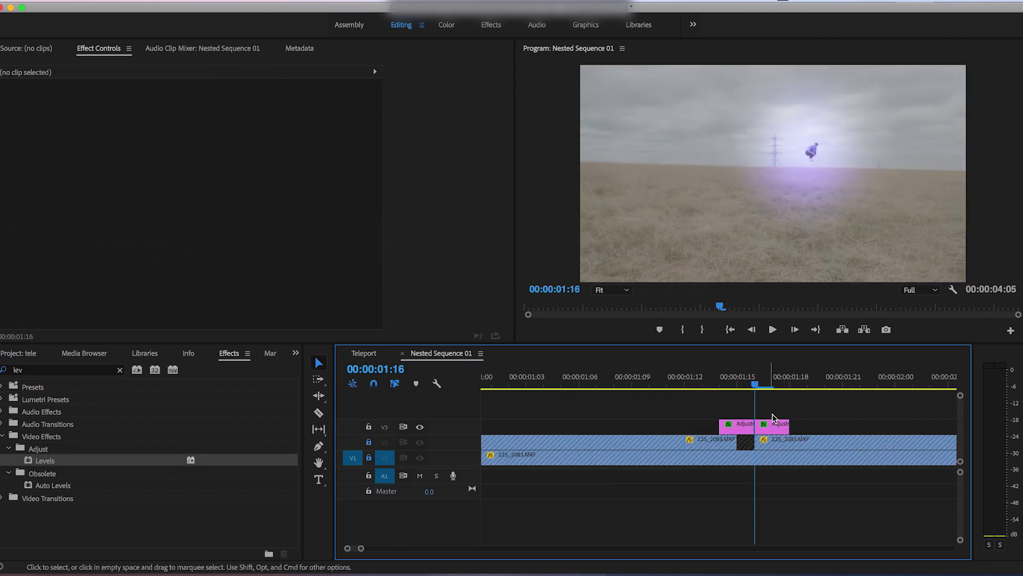
click(774, 381)
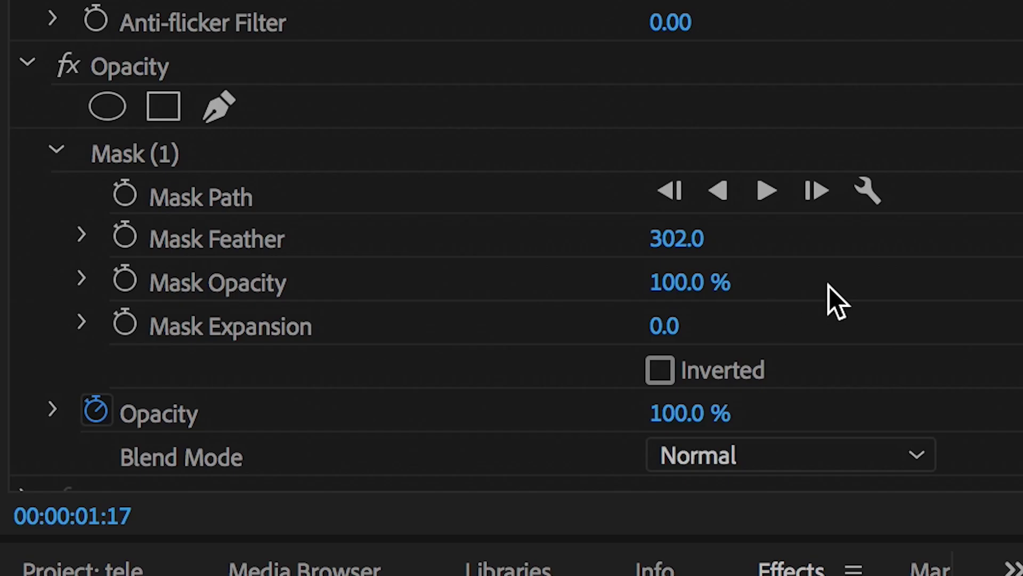
click(704, 277)
drag(688, 247, 820, 246)
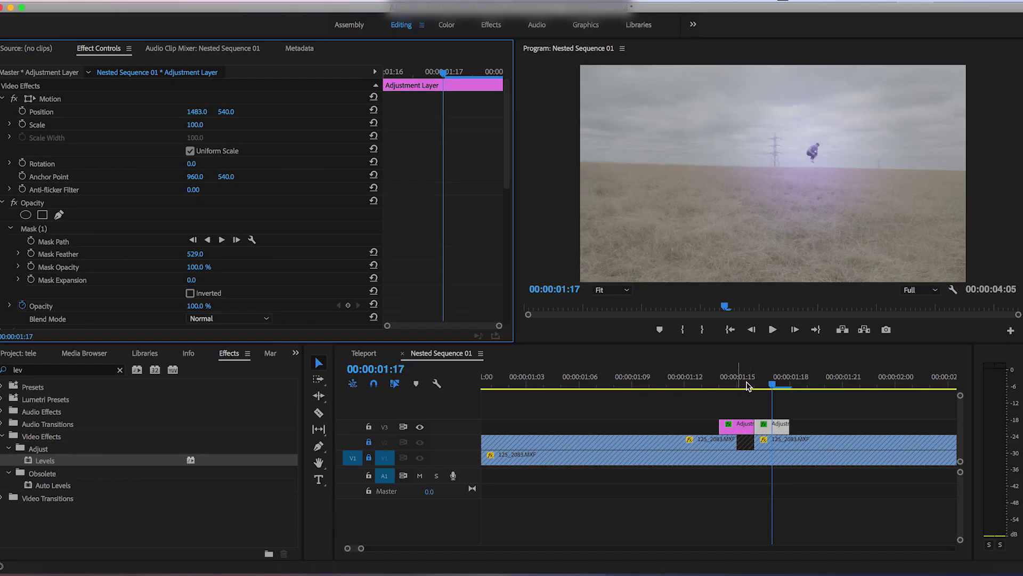
click(746, 384)
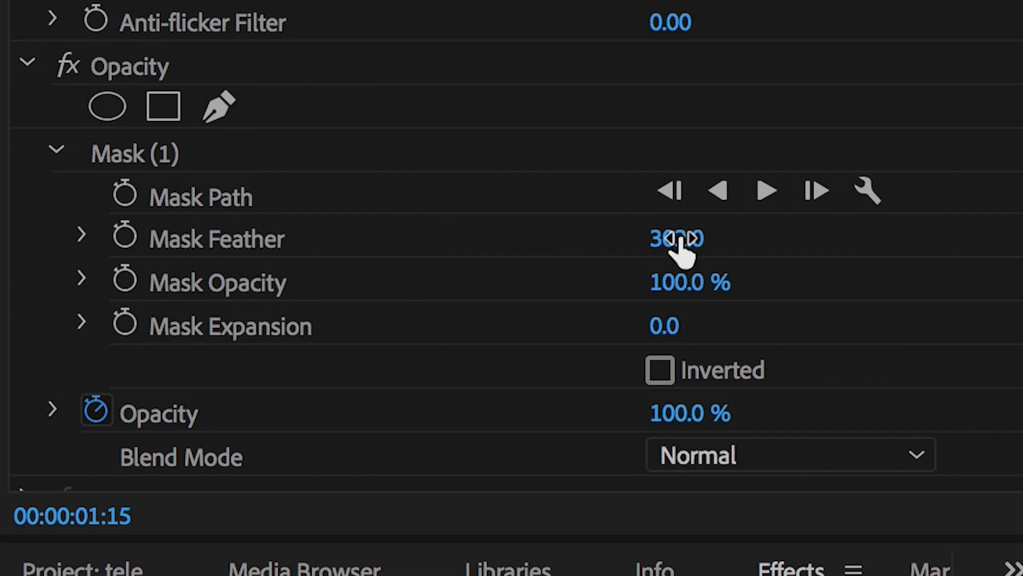
drag(678, 247, 708, 246)
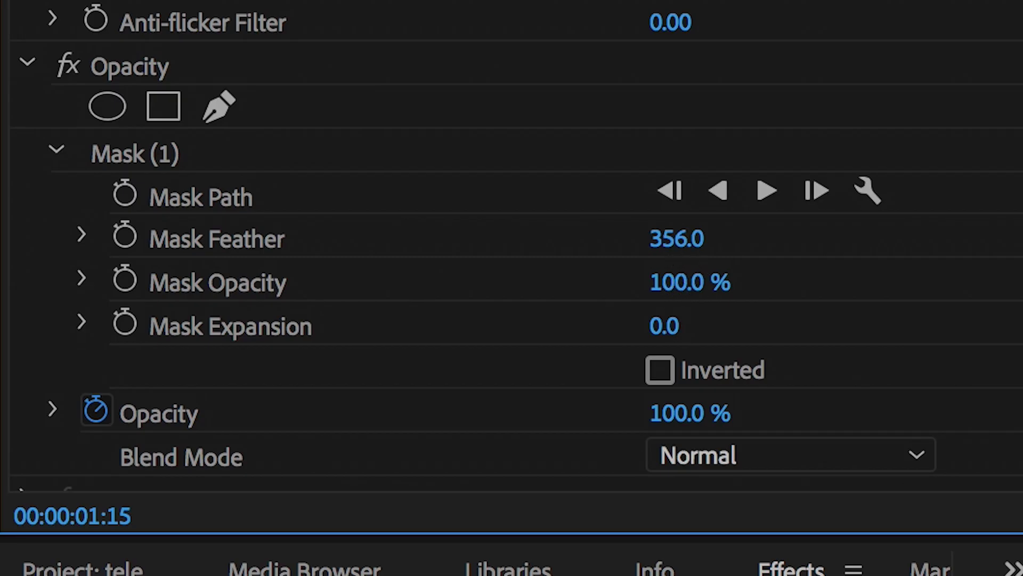